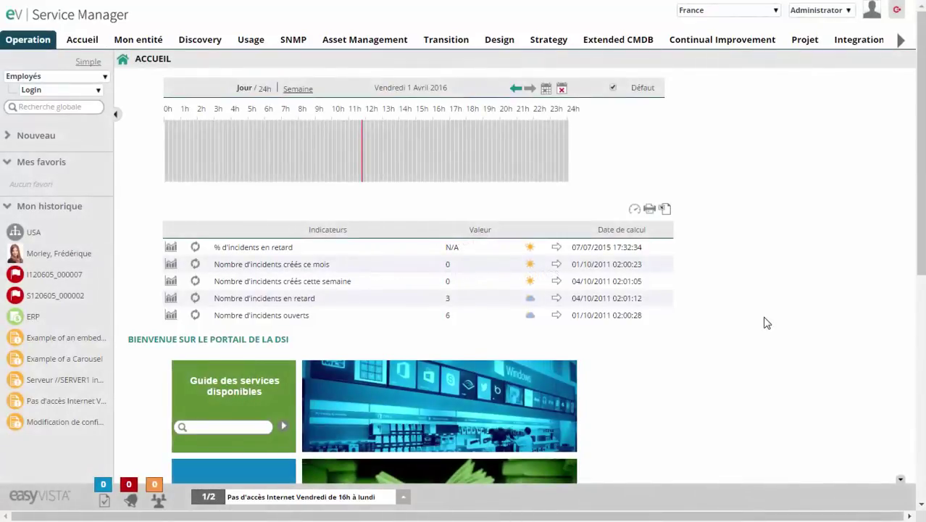
# Open the Questionnaire : Valeurs dynamiques reference data and switch its view to Liste.
pyautogui.click(34, 44)
pyautogui.moveTo(58, 201)
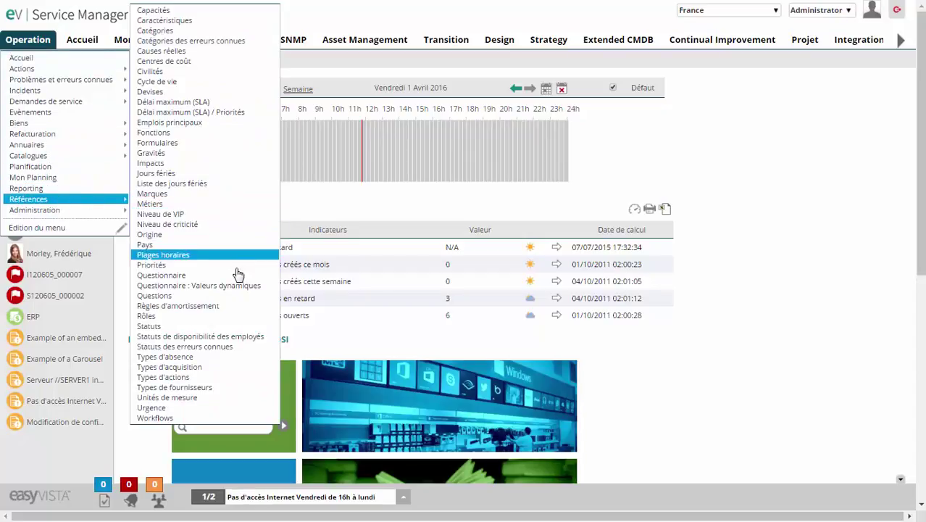
pyautogui.click(269, 287)
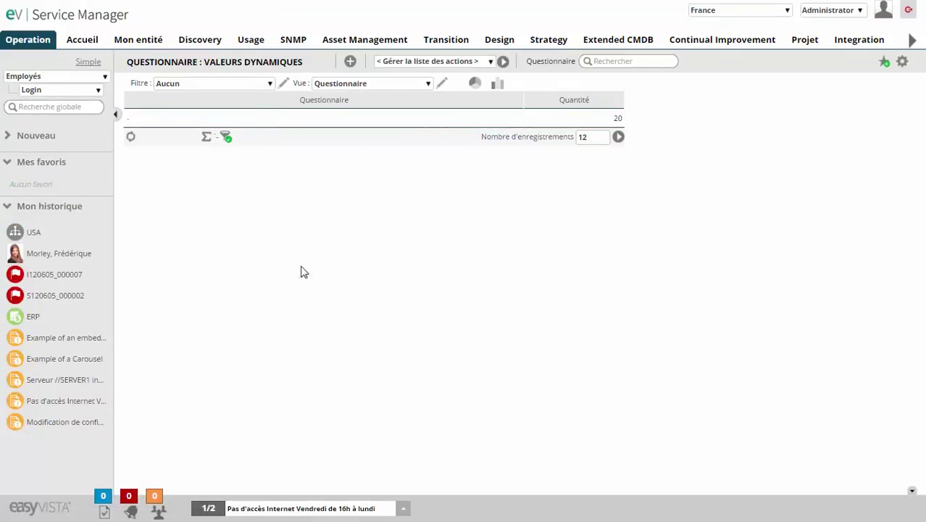
pyautogui.click(376, 85)
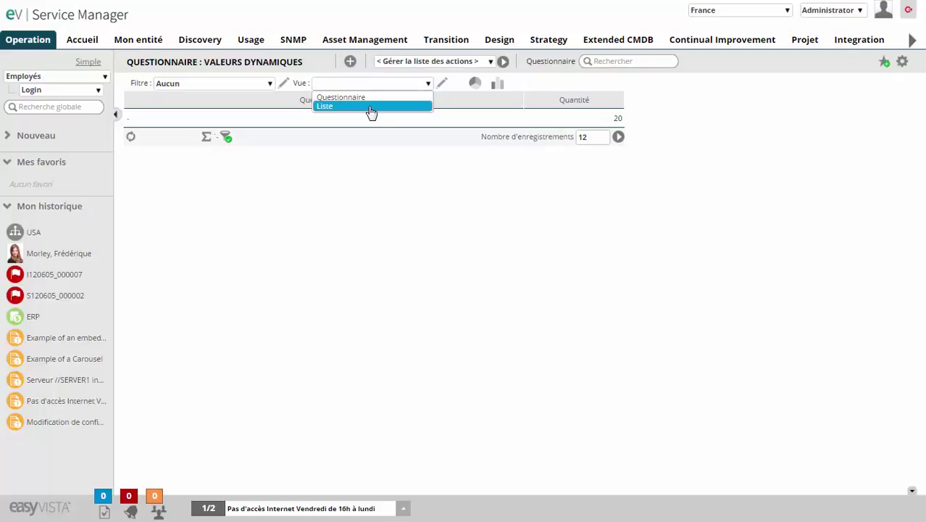
pyautogui.click(370, 107)
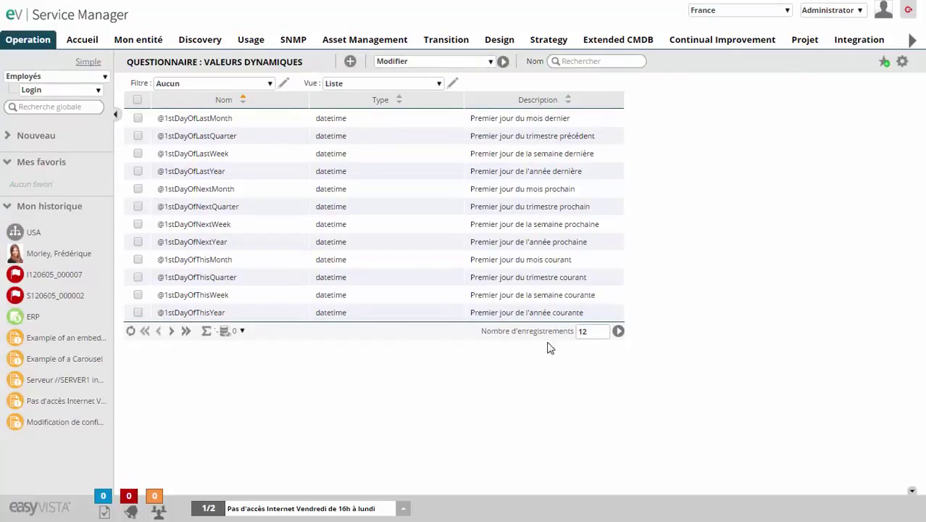
# Count the dynamic values in the list and set the number of records displayed to 20.
pyautogui.click(206, 333)
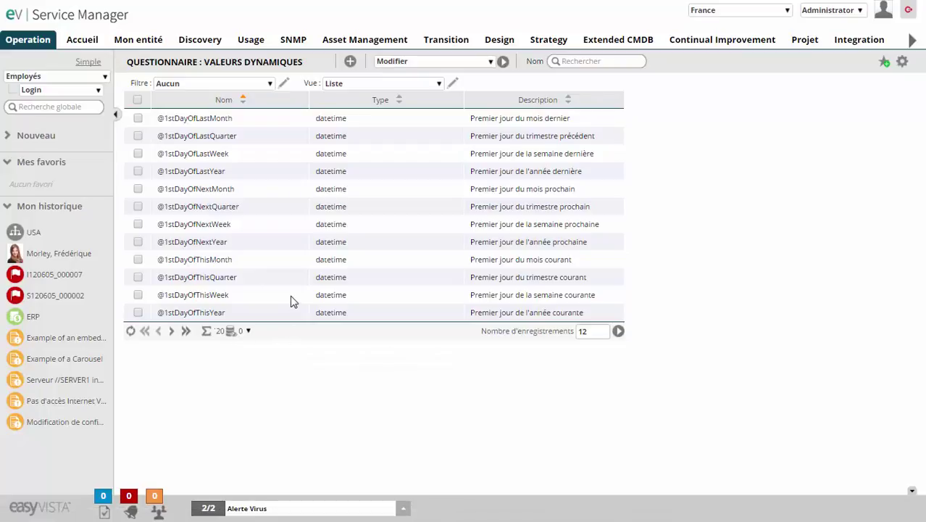
pyautogui.doubleClick(581, 331)
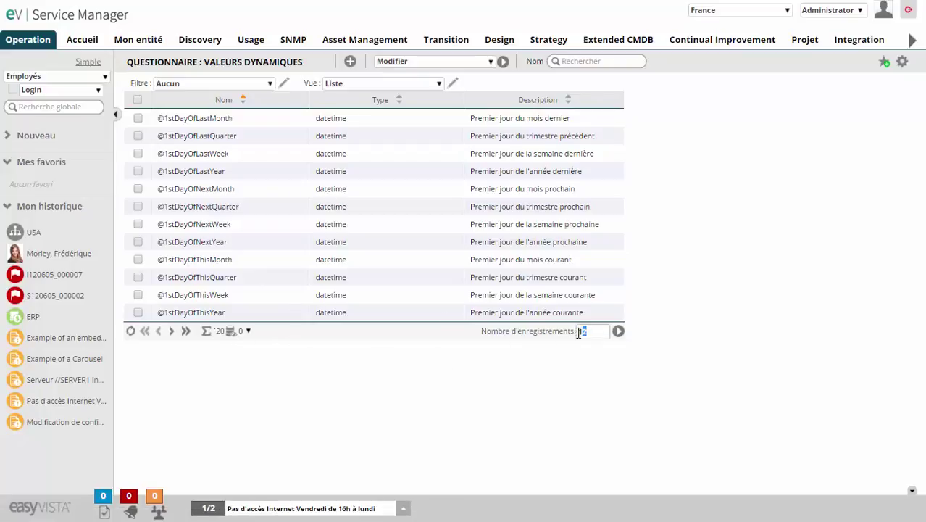
pyautogui.write('20')
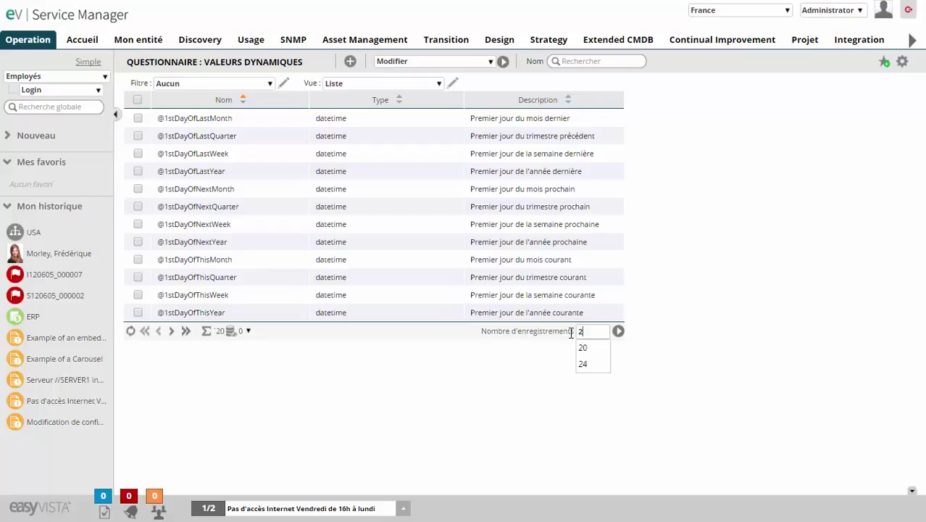
pyautogui.press('Return')
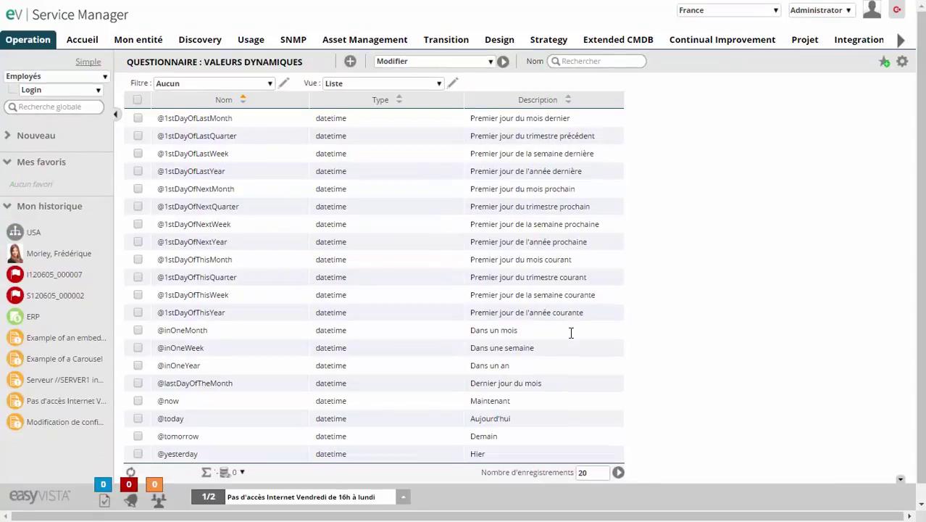
pyautogui.scroll(-1, 570, 332)
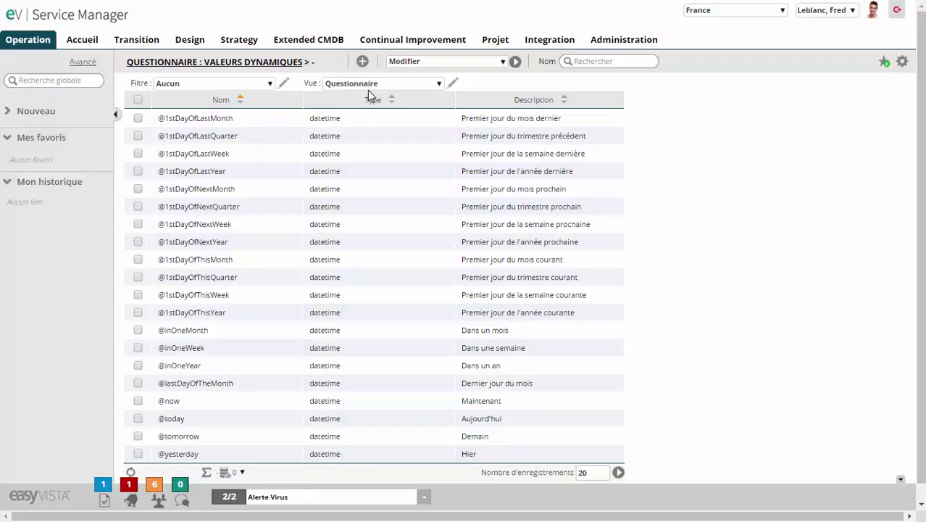
# Start a new dynamic value and try the types Décimal and Durée.
pyautogui.click(363, 62)
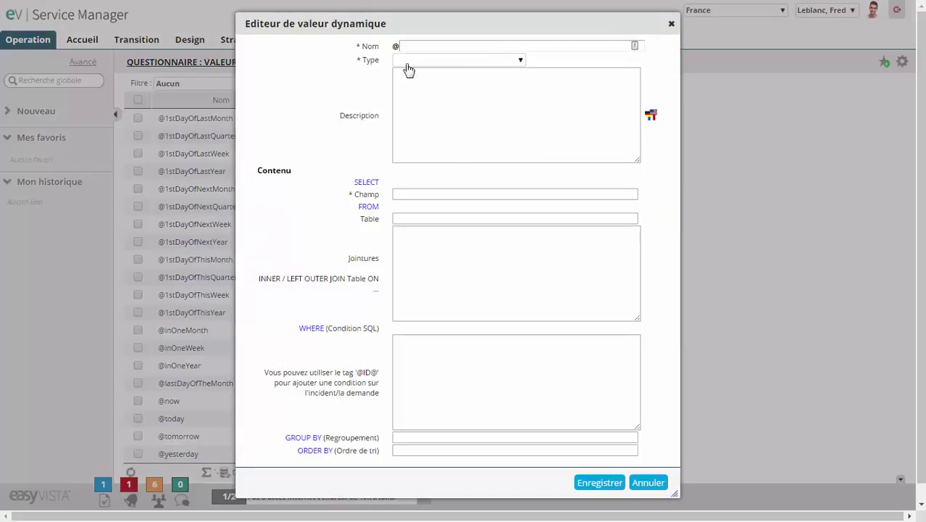
pyautogui.click(445, 62)
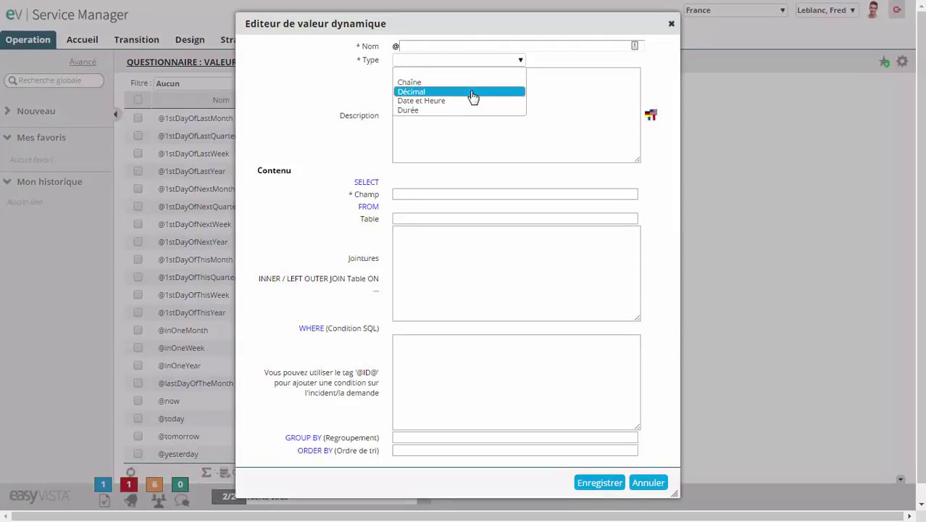
pyautogui.click(471, 93)
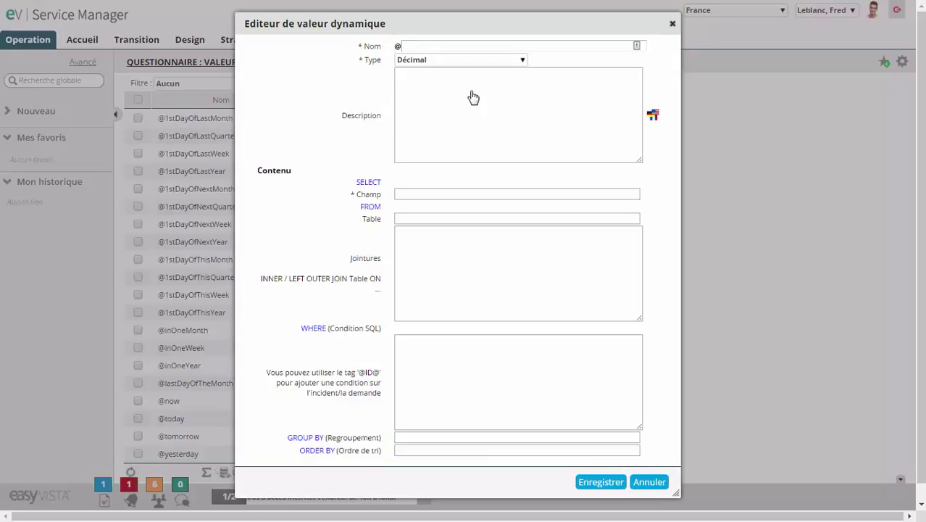
pyautogui.click(463, 63)
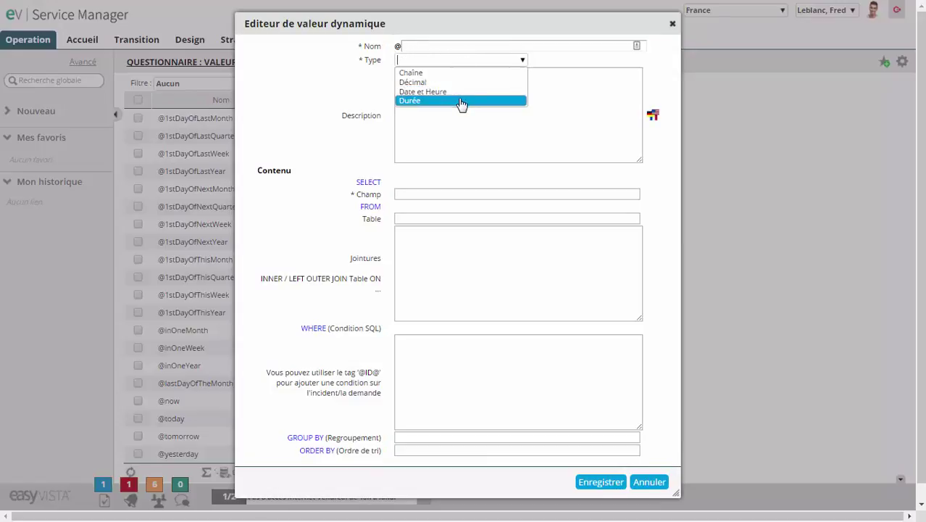
pyautogui.click(462, 101)
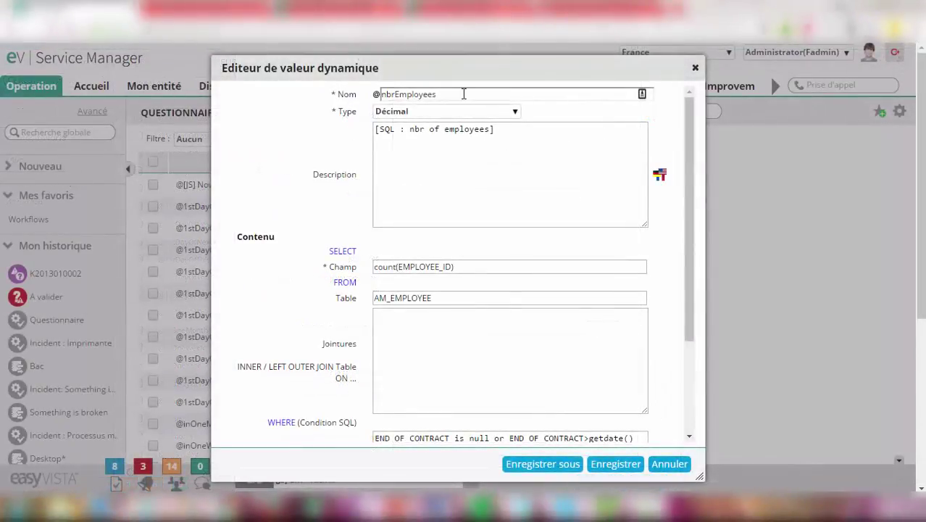
pyautogui.doubleClick(464, 93)
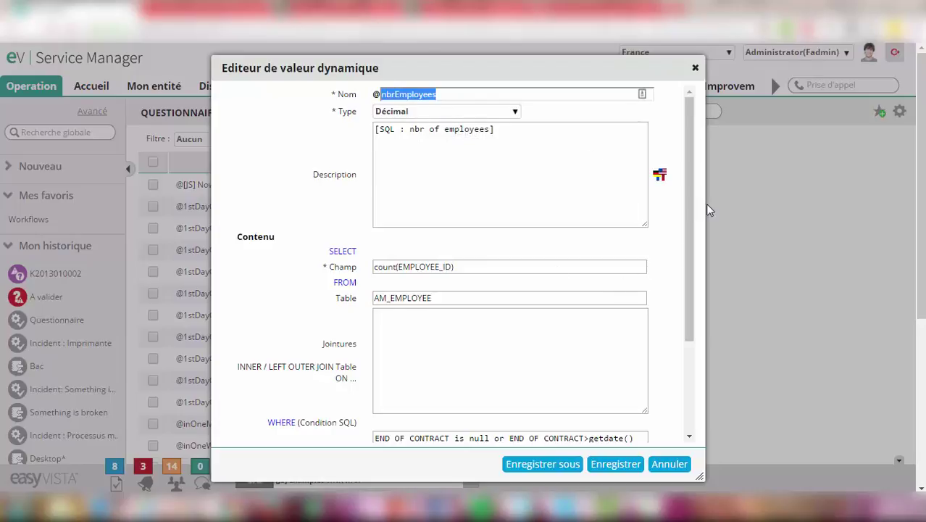
pyautogui.moveTo(688, 210); pyautogui.dragTo(684, 354)
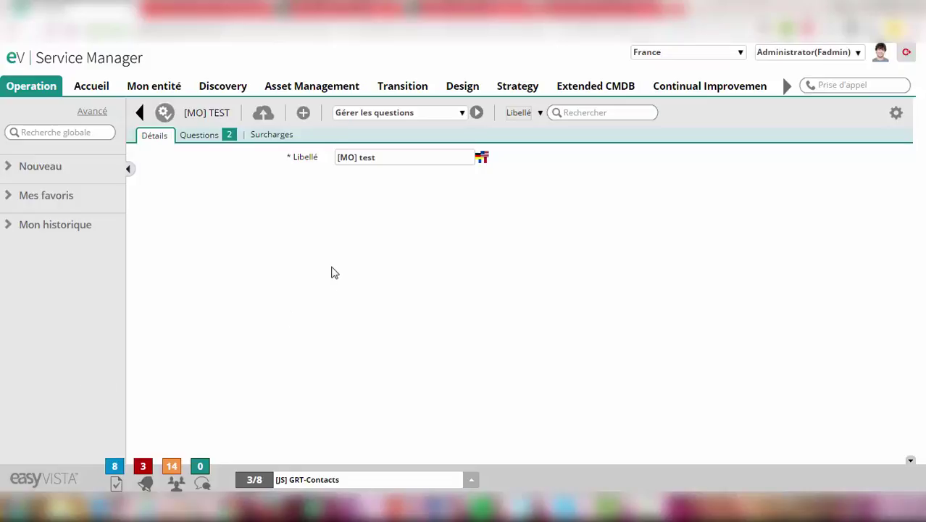
# Open the management of the [MO] test questionnaire's questions and bring up its associated dynamic values.
pyautogui.click(213, 139)
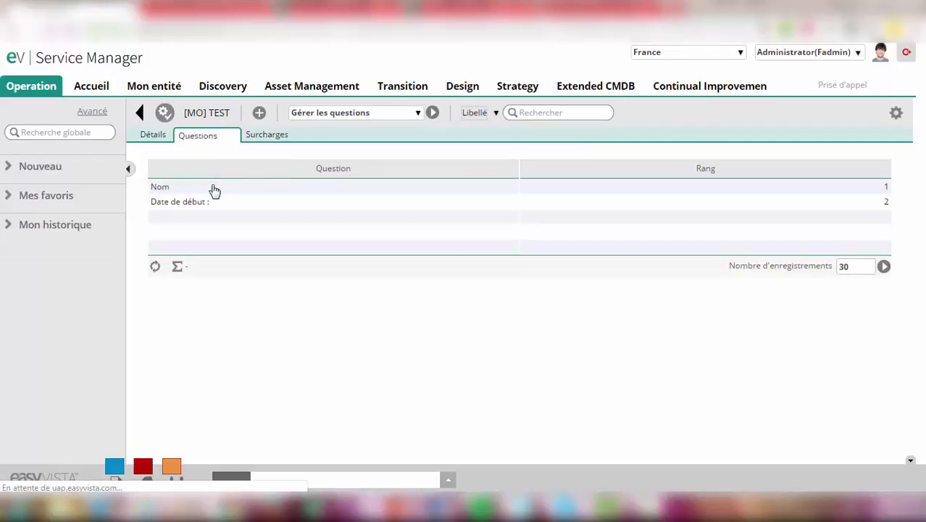
pyautogui.click(433, 115)
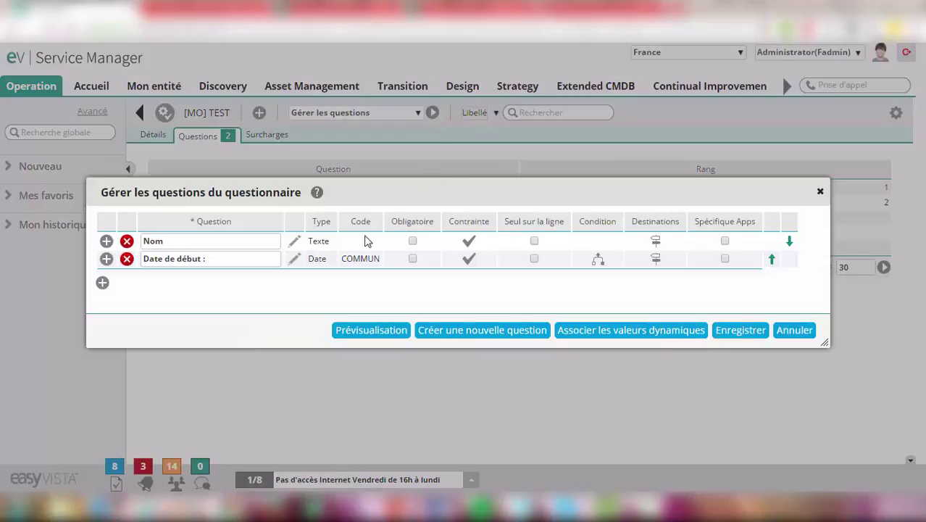
pyautogui.moveTo(176, 259)
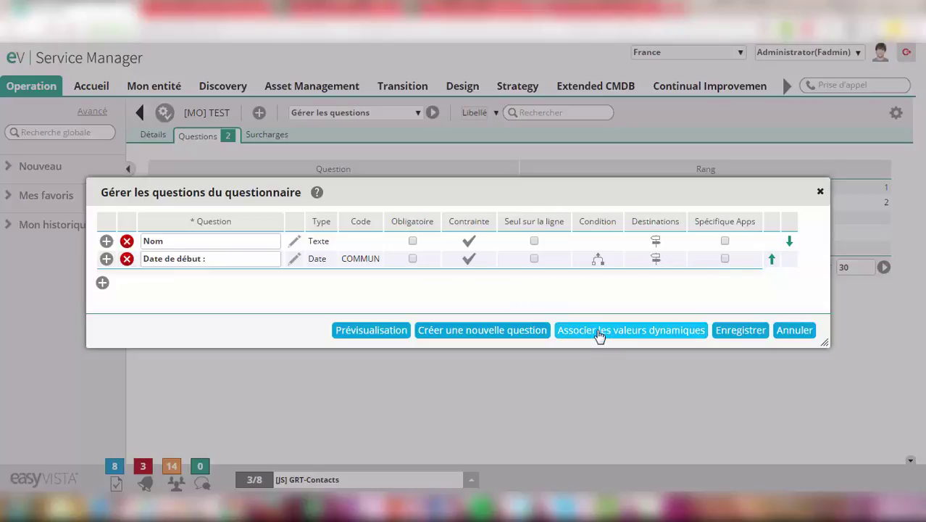
pyautogui.click(643, 334)
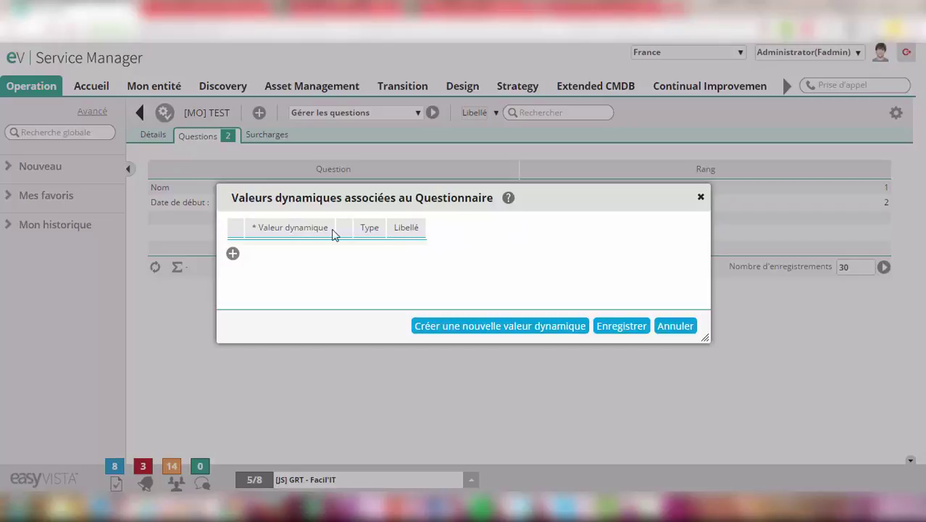
pyautogui.click(235, 255)
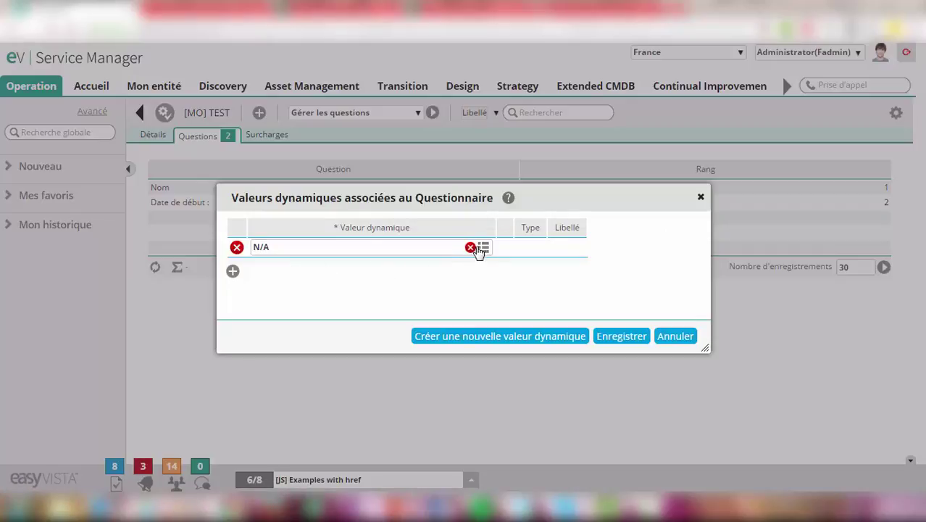
pyautogui.click(484, 249)
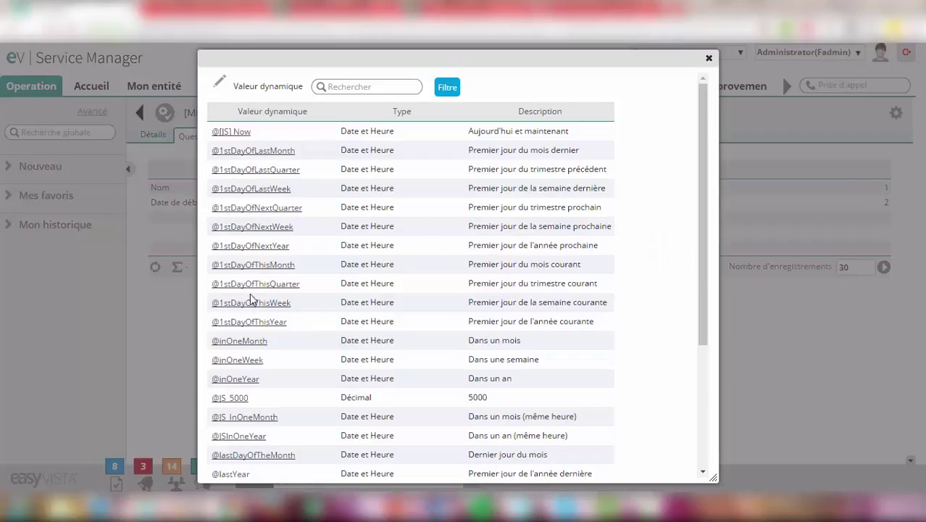
pyautogui.scroll(-5, 355, 397)
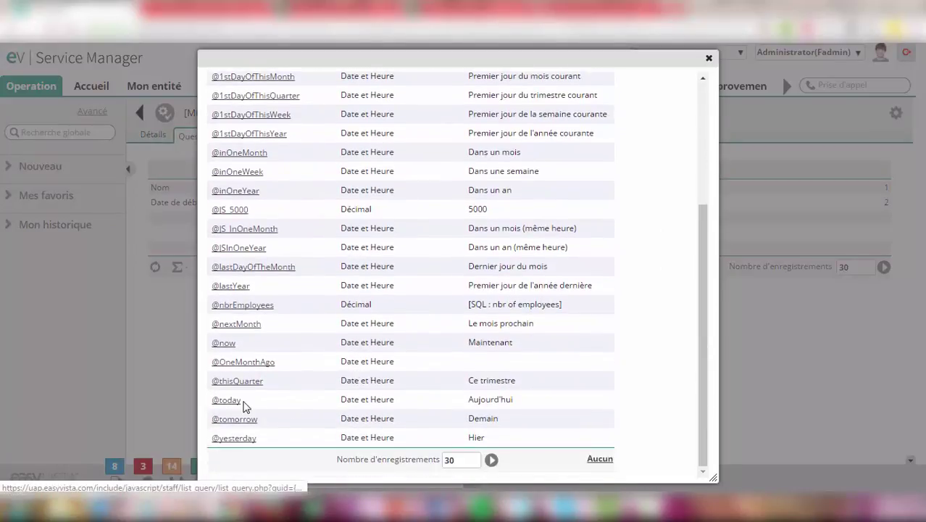
pyautogui.click(225, 401)
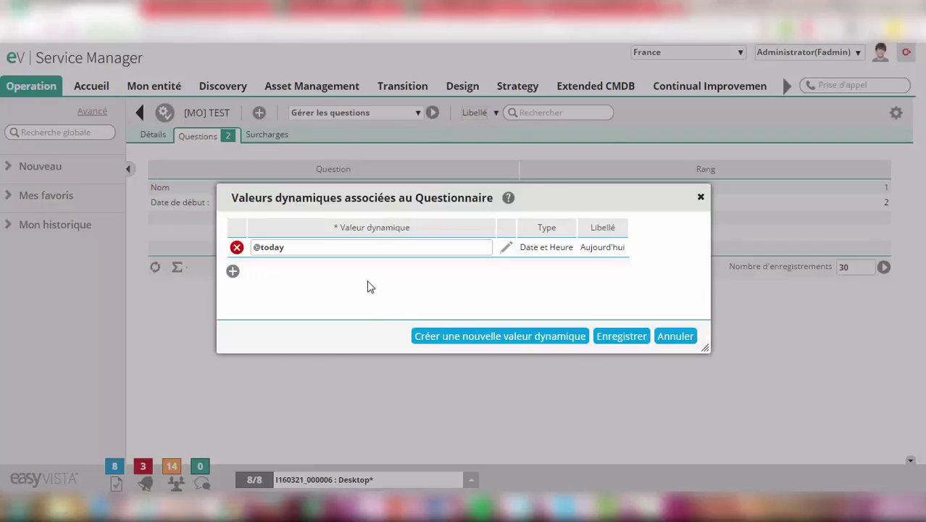
# View the blank editor for creating a dynamic value from the questionnaire, and cancel it.
pyautogui.click(514, 337)
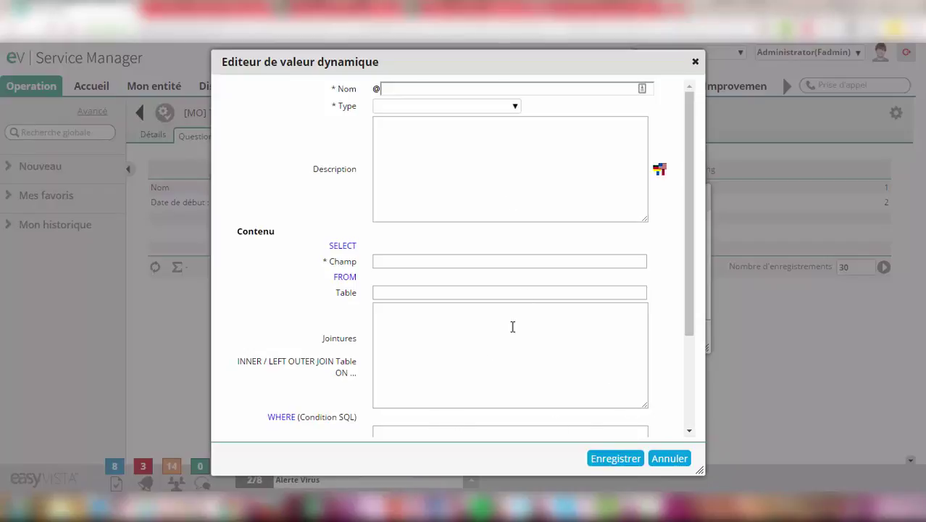
pyautogui.click(669, 458)
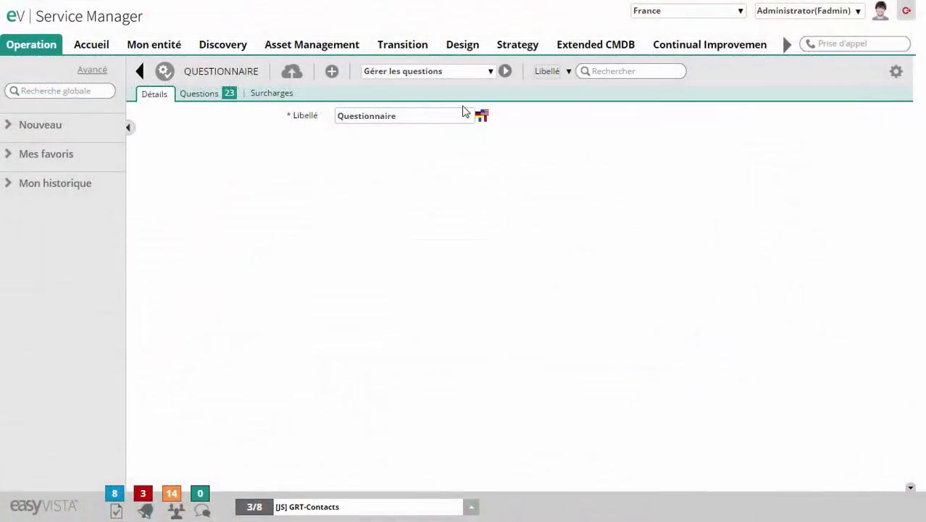
# Review the full list of questions contained in the questionnaire named Questionnaire.
pyautogui.click(204, 97)
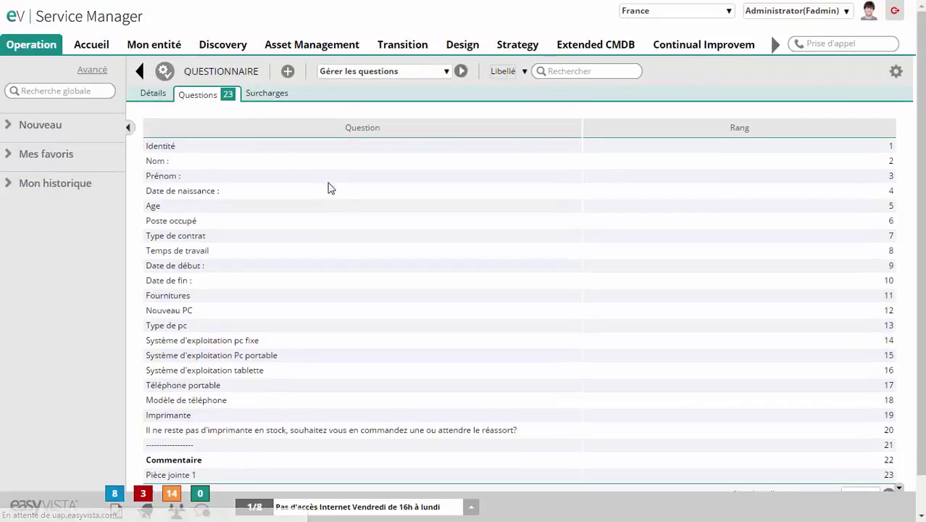
pyautogui.scroll(-1, 332, 198)
pyautogui.scroll(-1, 330, 198)
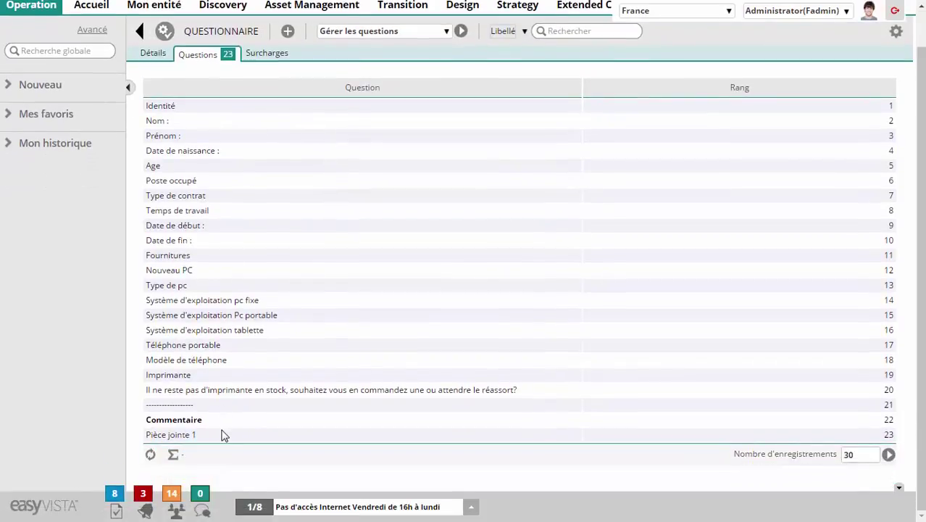
pyautogui.scroll(1, 250, 163)
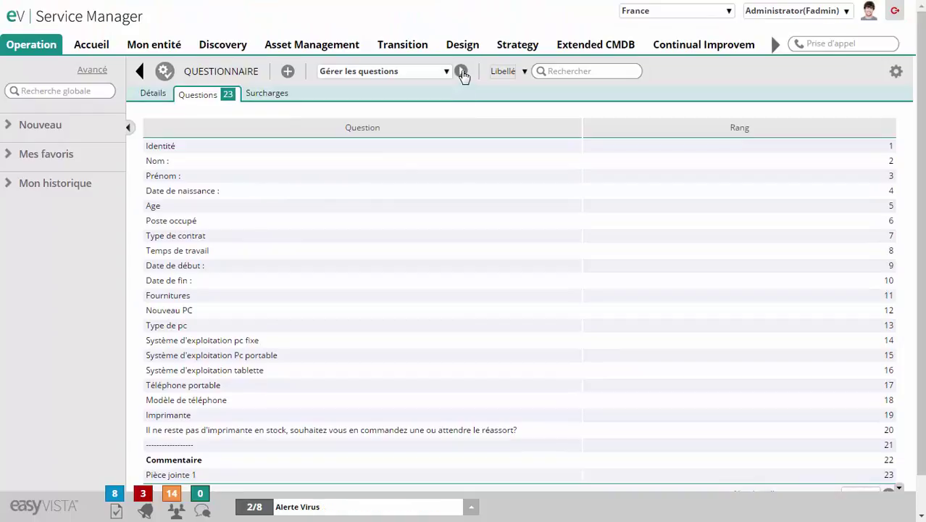
# Open the management of this questionnaire's questions and enlarge the dialog to show all question settings.
pyautogui.click(461, 71)
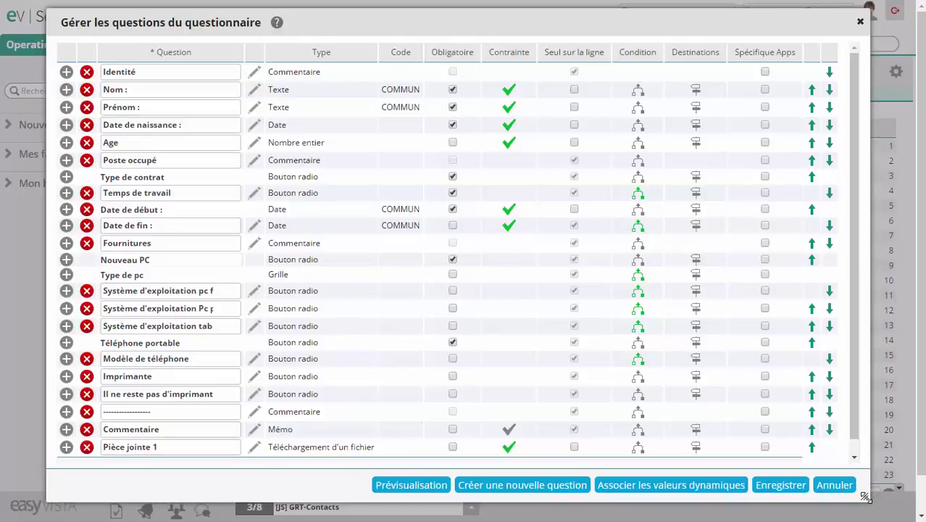
pyautogui.moveTo(865, 497); pyautogui.dragTo(881, 509)
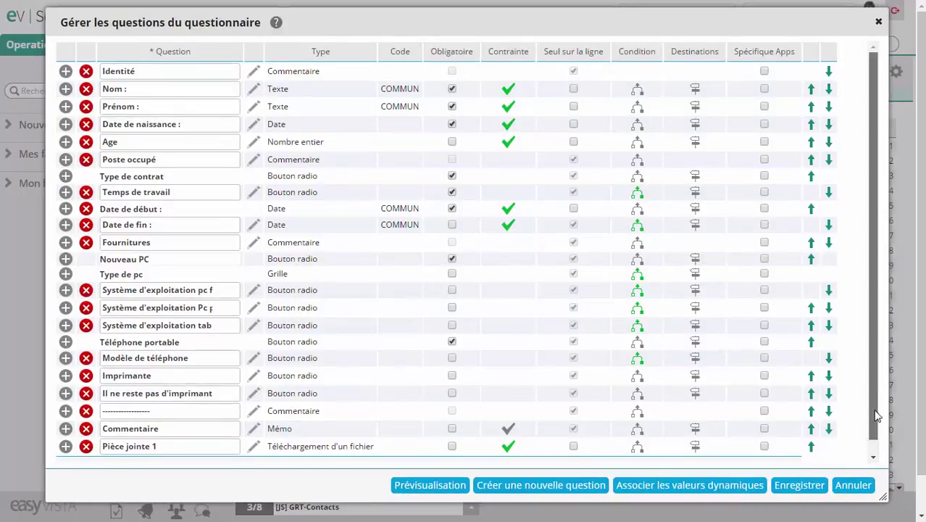
pyautogui.scroll(-1, 872, 362)
pyautogui.scroll(1, 874, 348)
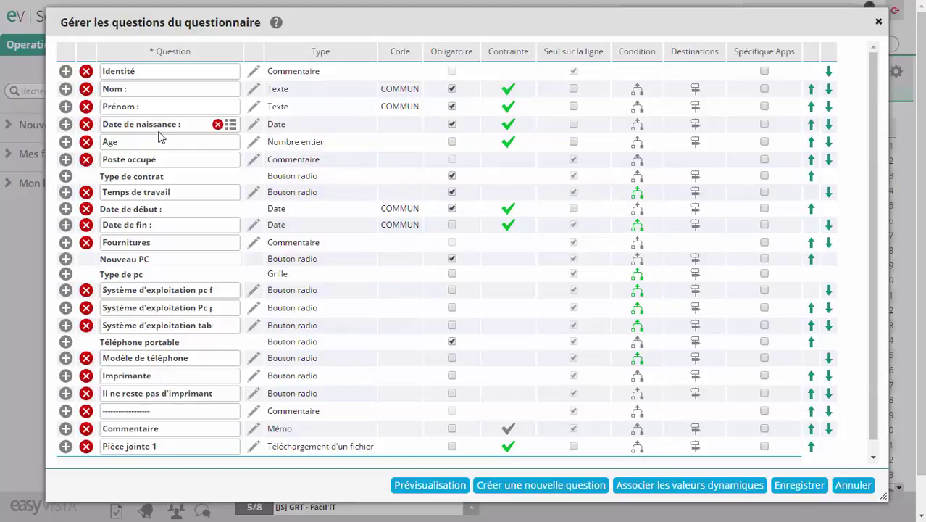
# Inspect the answer constraint of the Date de naissance question, including its condition and error message, and close it without saving.
pyautogui.click(510, 128)
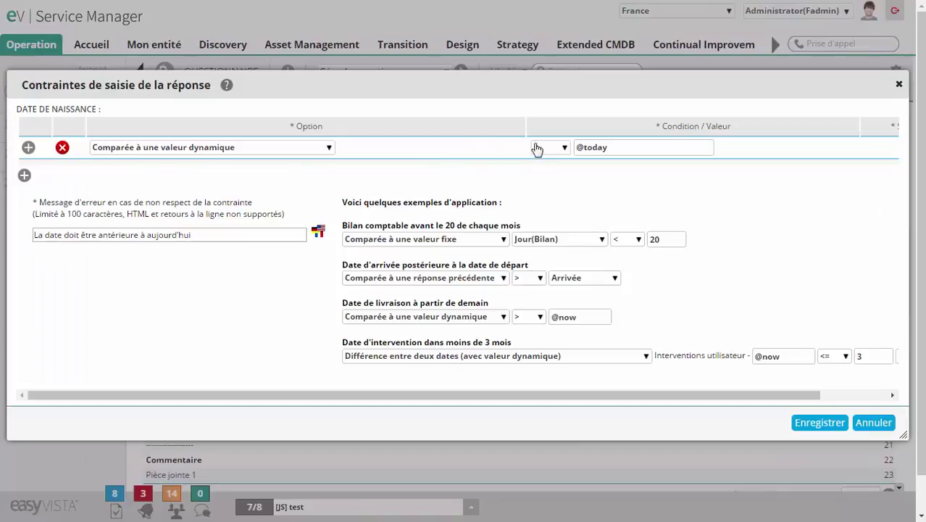
pyautogui.moveTo(636, 156)
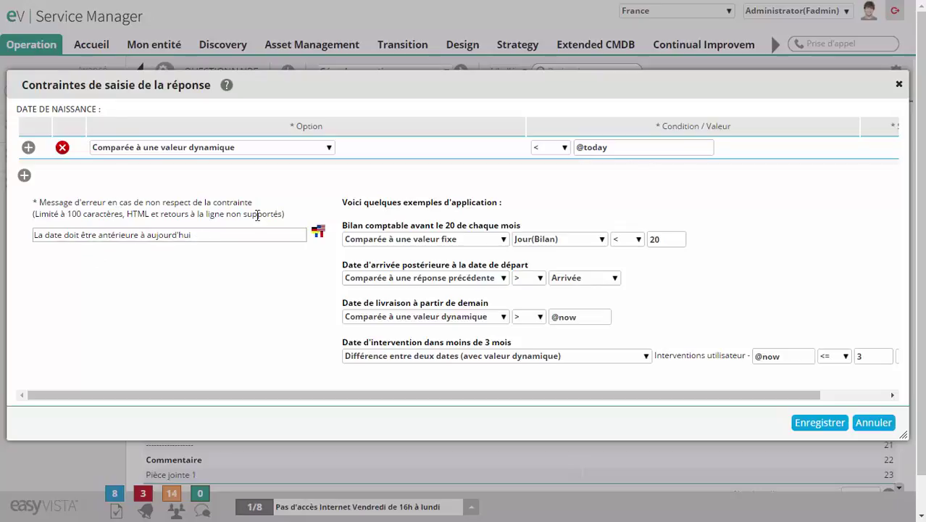
pyautogui.click(875, 426)
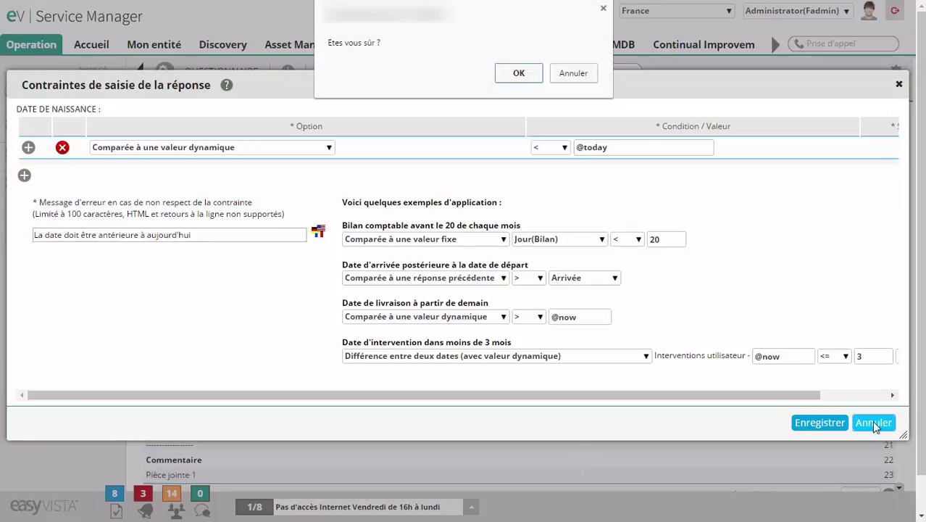
pyautogui.click(518, 76)
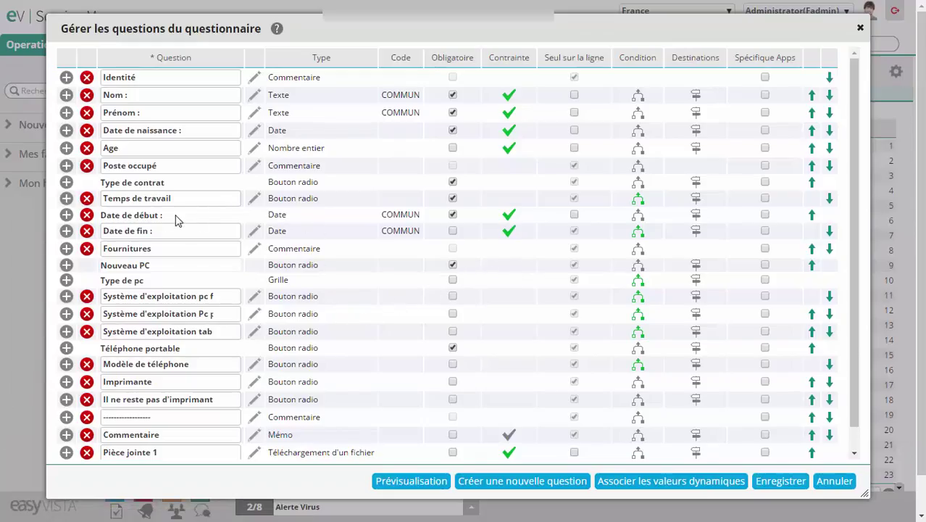
# Check how the answer constraint of the Date de début question uses a dynamic value, and close it without saving.
pyautogui.click(508, 218)
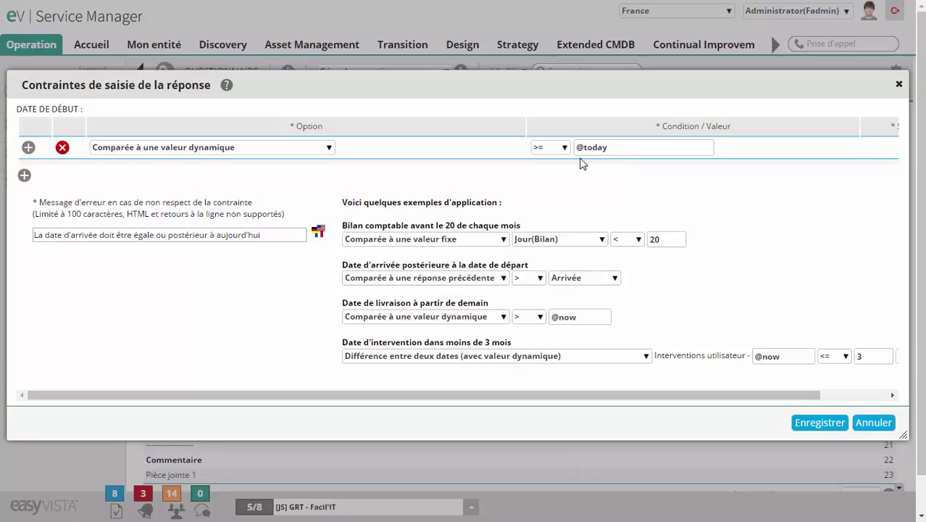
pyautogui.click(872, 424)
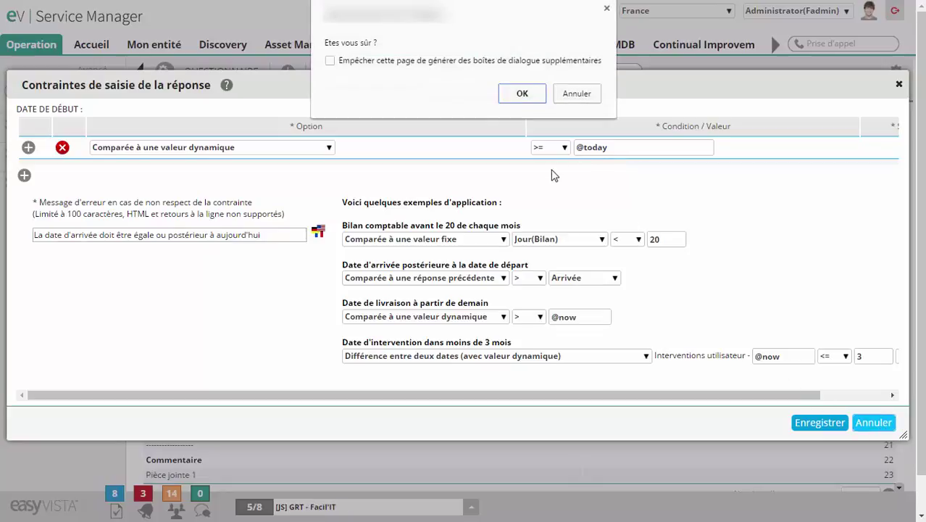
pyautogui.click(522, 93)
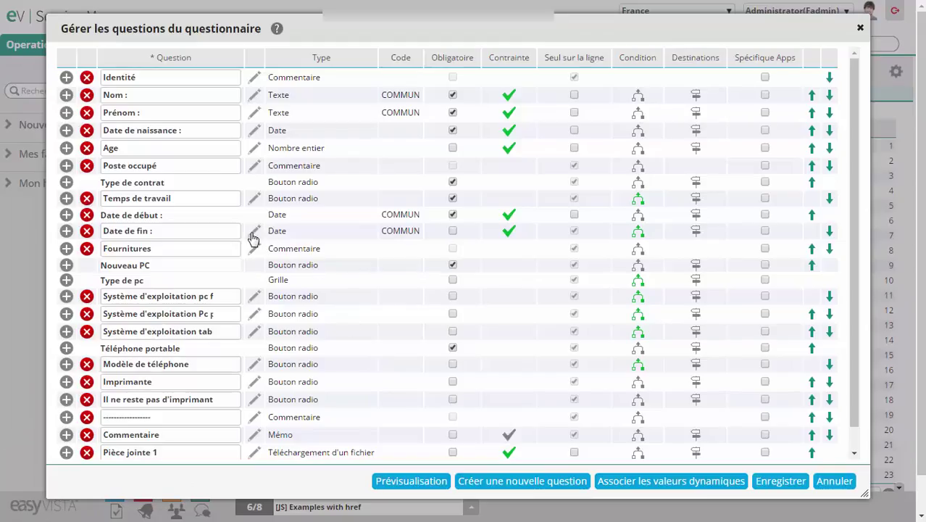
# Examine the combined dynamic-value and previous-answer constraints of the Date de fin question, and close them without saving.
pyautogui.click(508, 233)
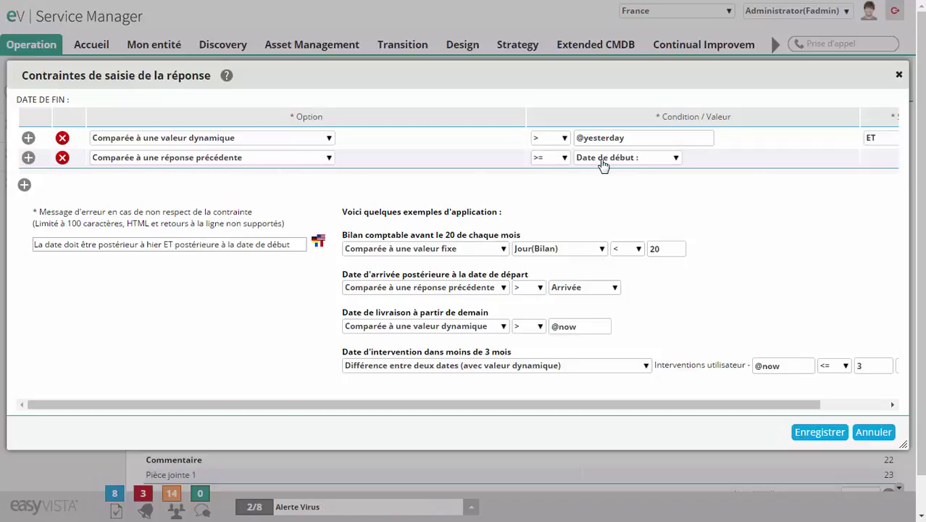
pyautogui.click(874, 432)
pyautogui.click(524, 94)
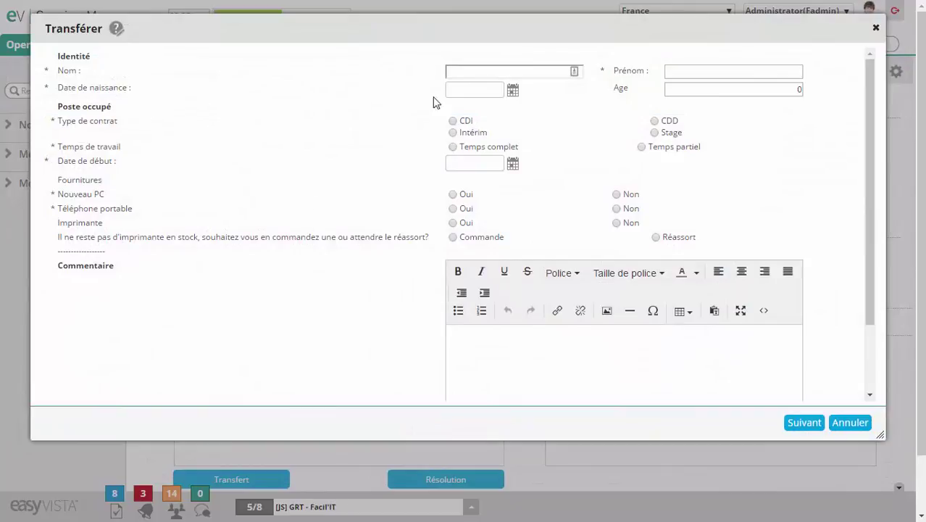
# Test the date of birth constraint in the Transférer form by choosing a future date for Date de naissance.
pyautogui.click(513, 90)
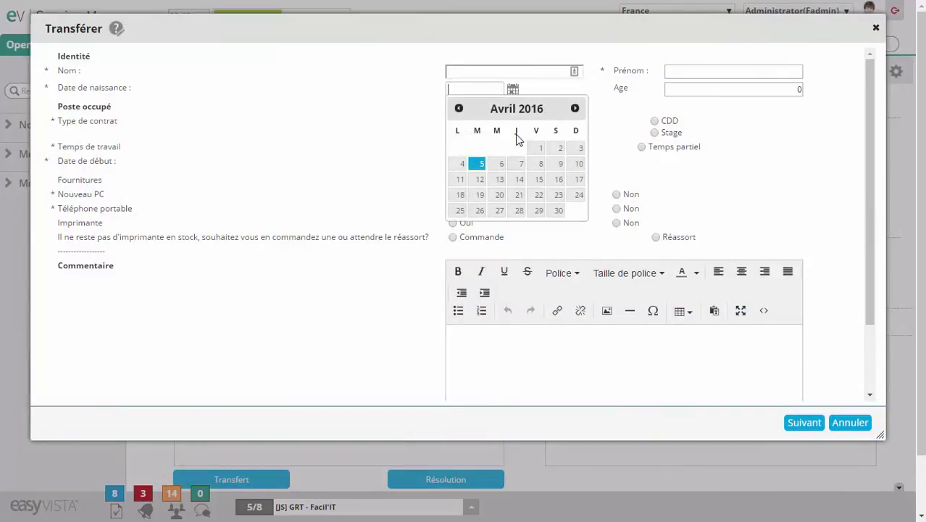
pyautogui.click(556, 209)
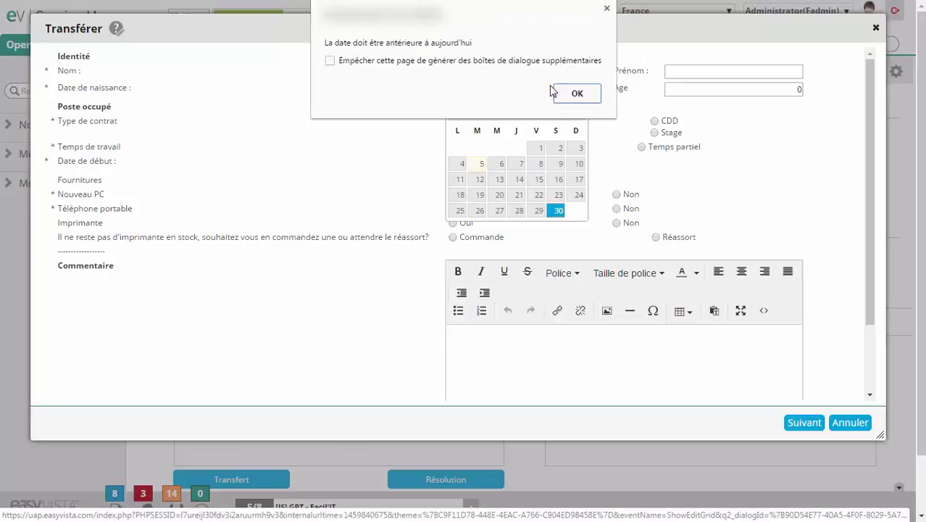
pyautogui.click(573, 95)
# Correct the year in the Date de naissance answer so that the date of birth lies in the past.
pyautogui.click(498, 89)
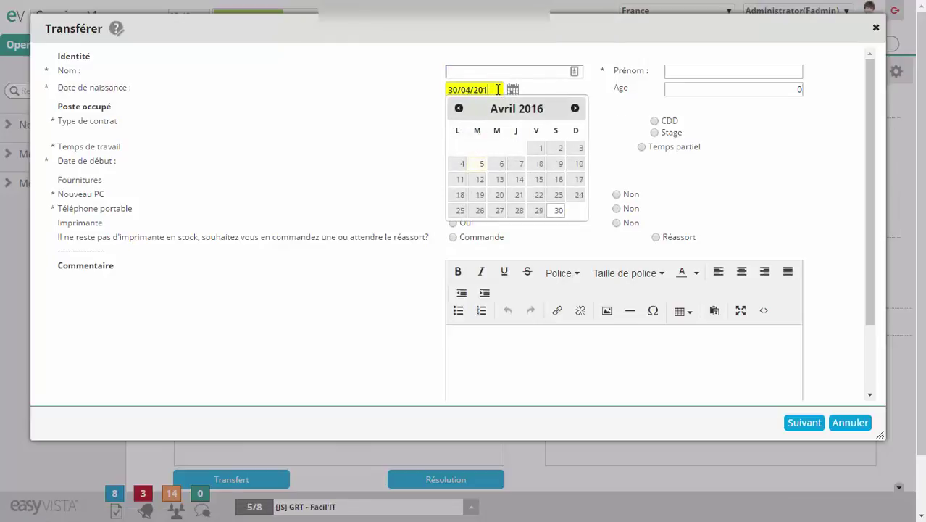
pyautogui.press('BackSpace')
pyautogui.press('BackSpace')
pyautogui.press('BackSpace')
pyautogui.write('1980')
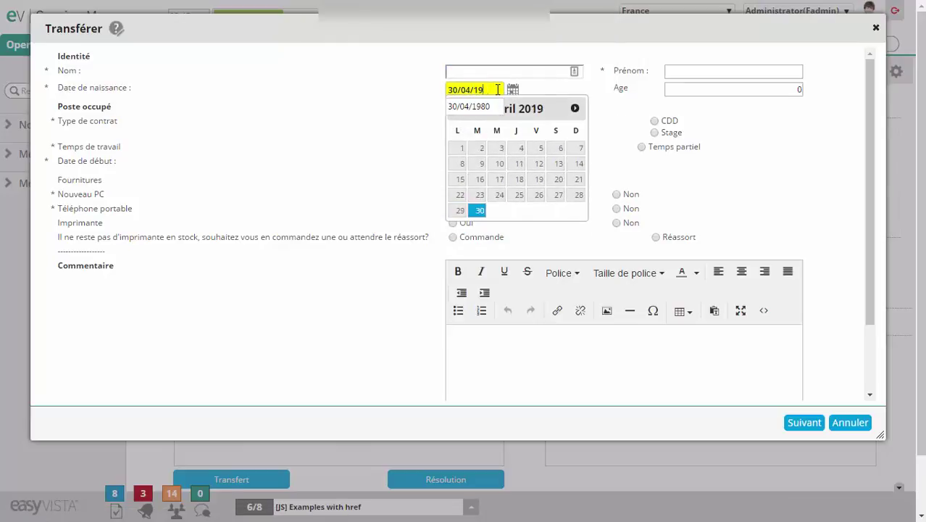
pyautogui.click(476, 67)
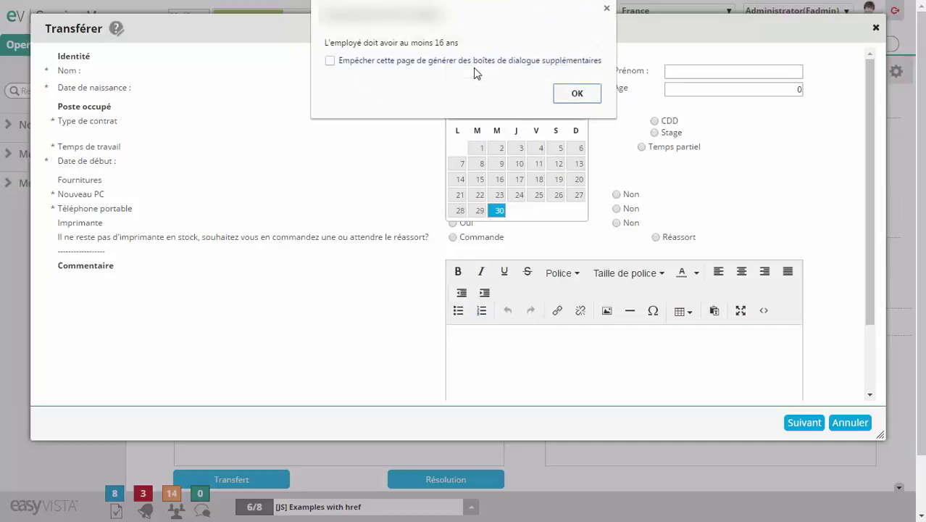
# Set the Age answer to 36.
pyautogui.click(578, 94)
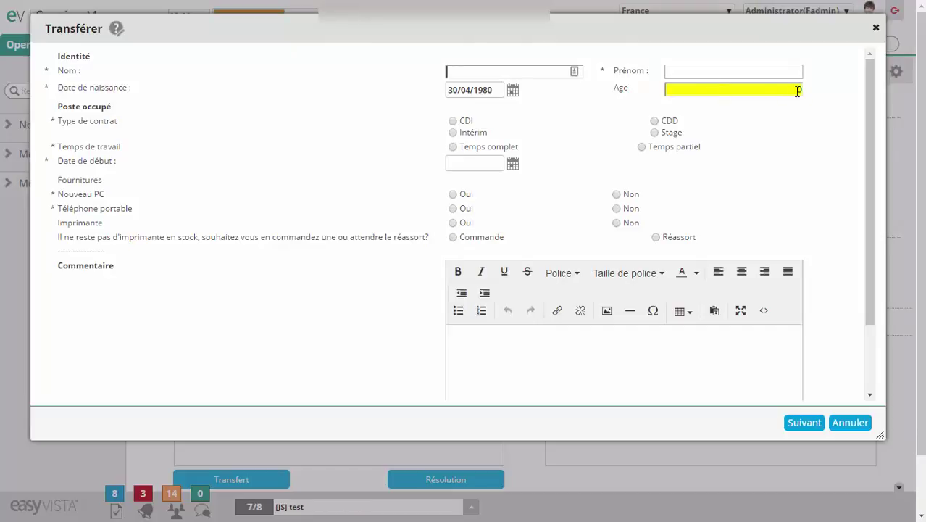
pyautogui.moveTo(797, 92); pyautogui.dragTo(816, 92)
pyautogui.click(799, 160)
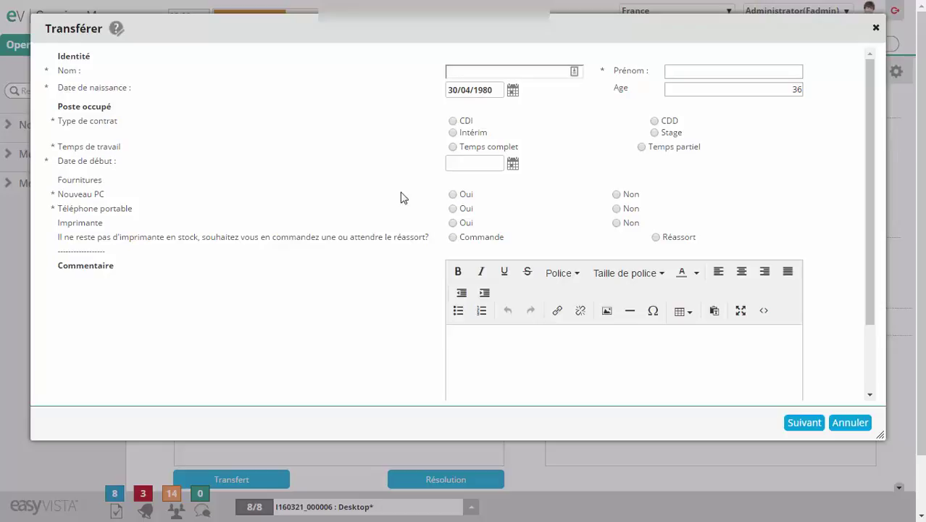
# Set Date de début to 05/04/2016 and choose CDD as the Type de contrat.
pyautogui.click(517, 166)
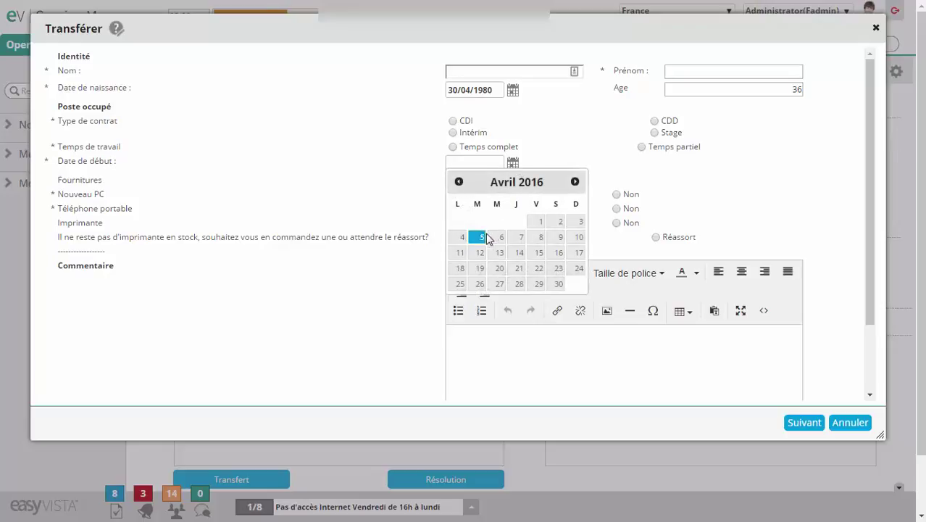
pyautogui.click(482, 239)
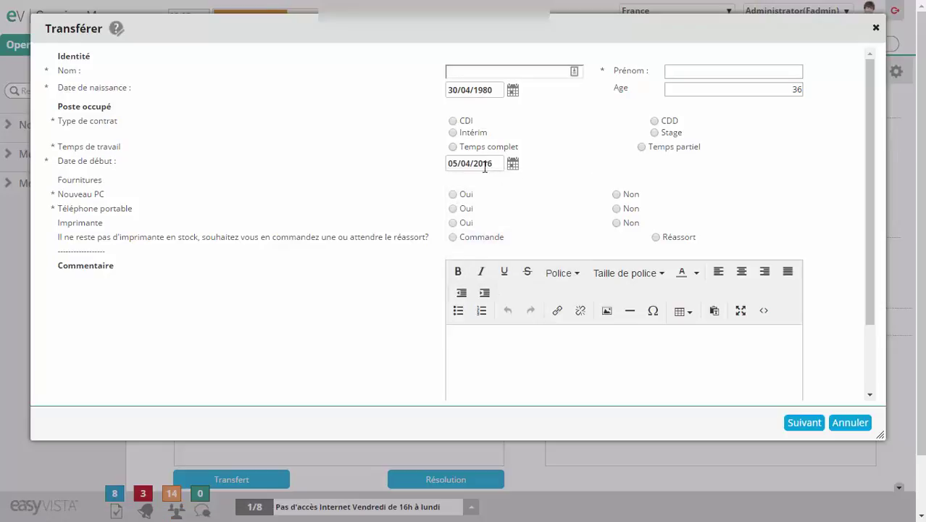
pyautogui.click(655, 121)
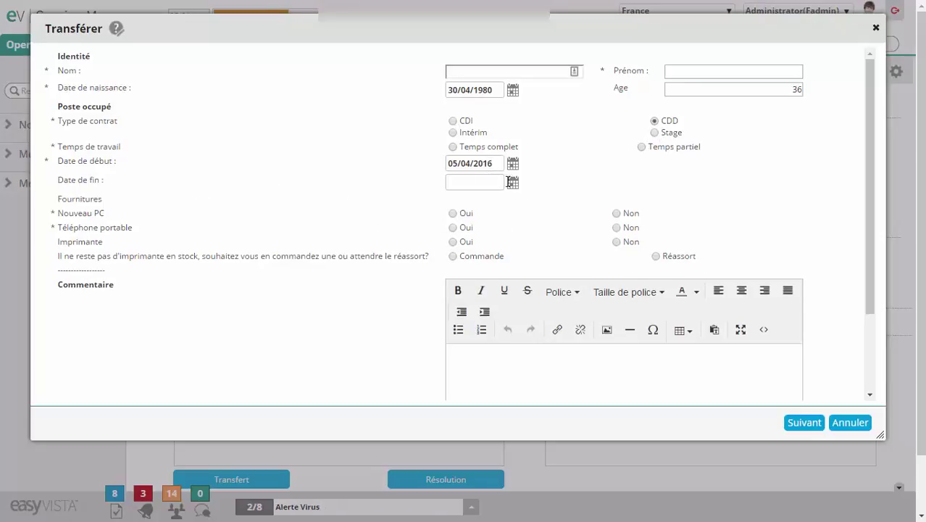
# Test the Date de fin constraint with 04/04/2016, and replace that date with 6 April 2016.
pyautogui.click(459, 256)
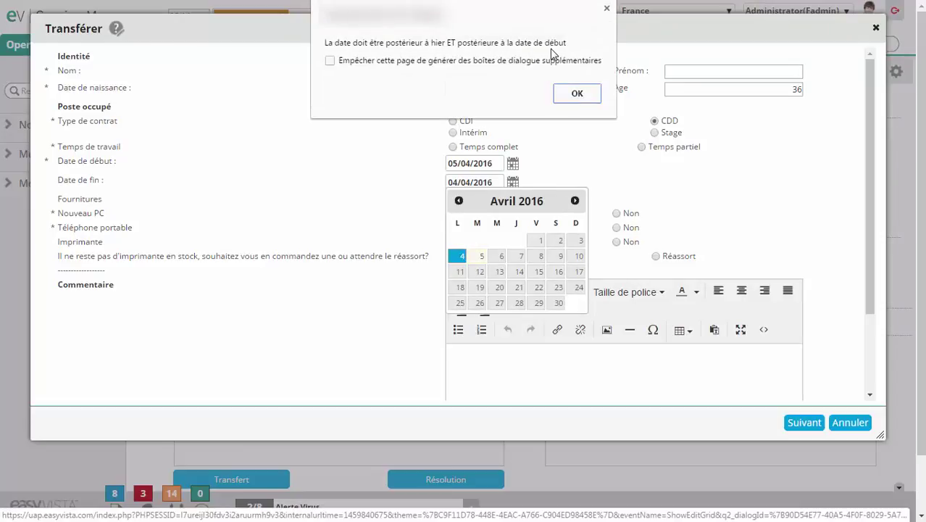
pyautogui.click(576, 95)
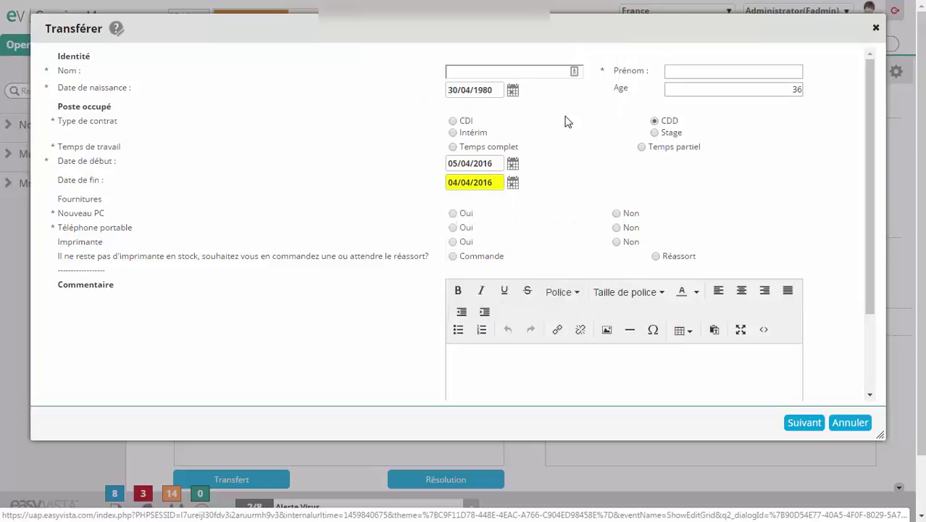
pyautogui.click(513, 181)
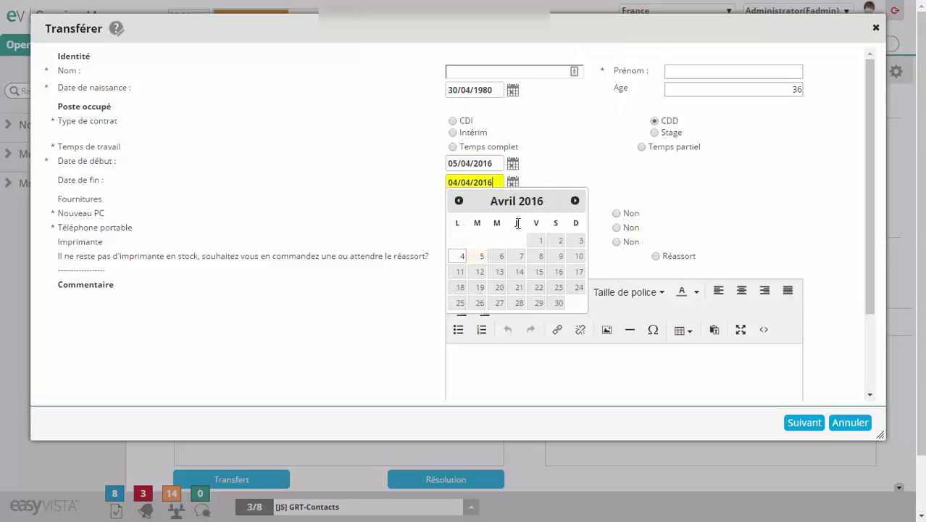
pyautogui.click(502, 258)
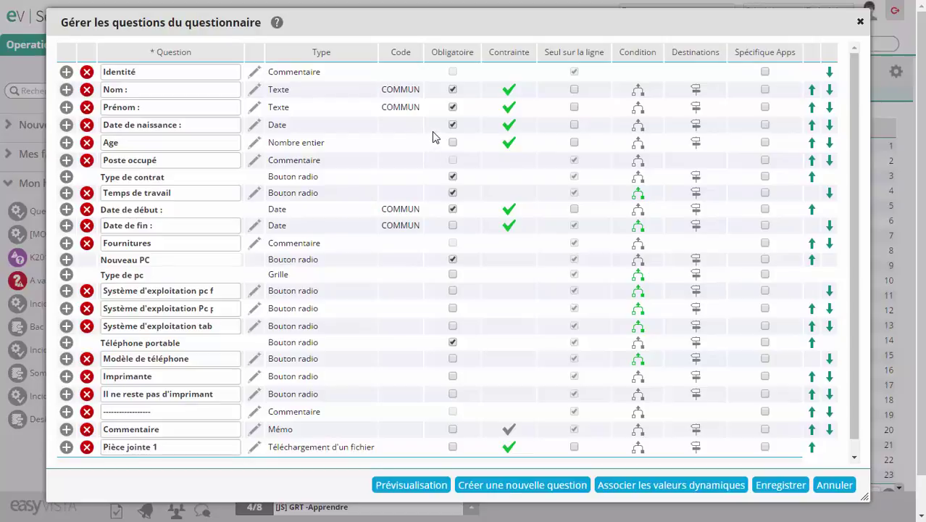
# Review the fixed-value constraint of the Age question and save it as it is.
pyautogui.click(510, 146)
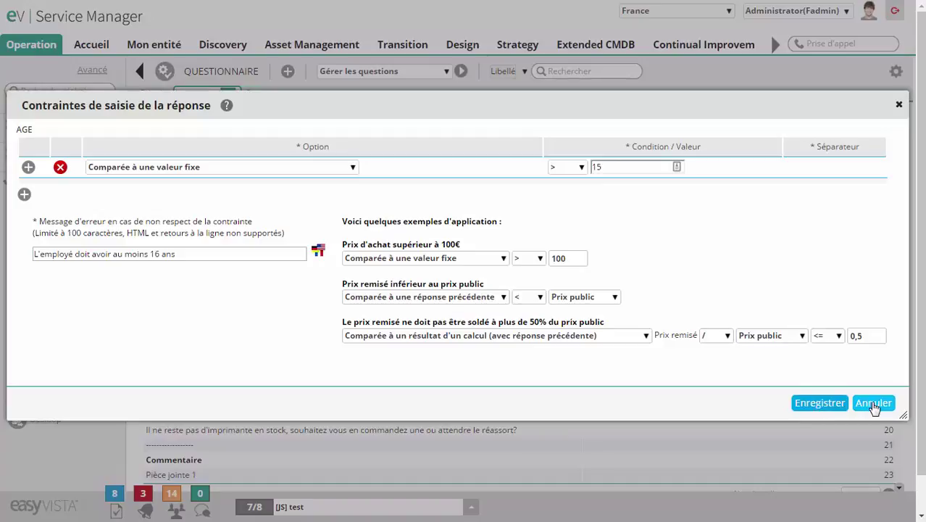
pyautogui.click(824, 403)
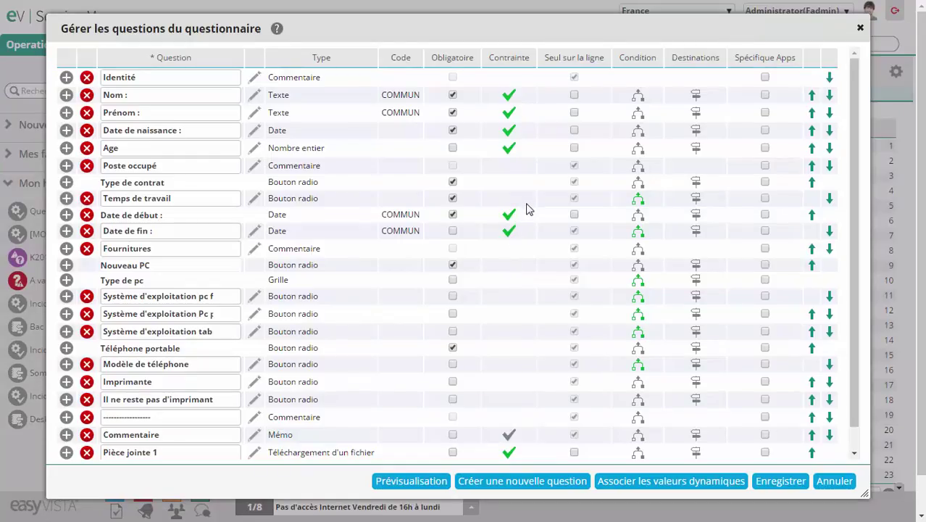
# Review the allowed extensions, maximum file size and server limit in the Pièce jointe 1 constraints, and save them as they are.
pyautogui.scroll(-1, 537, 406)
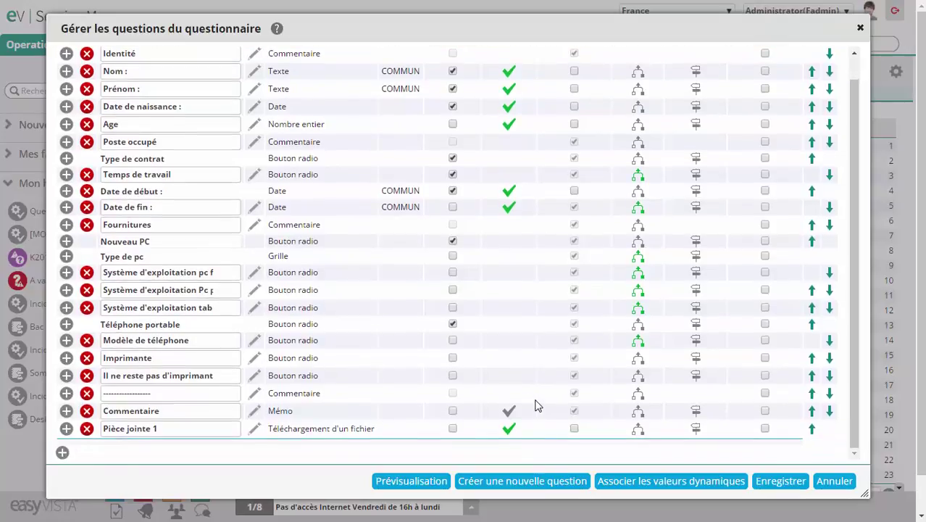
pyautogui.click(510, 431)
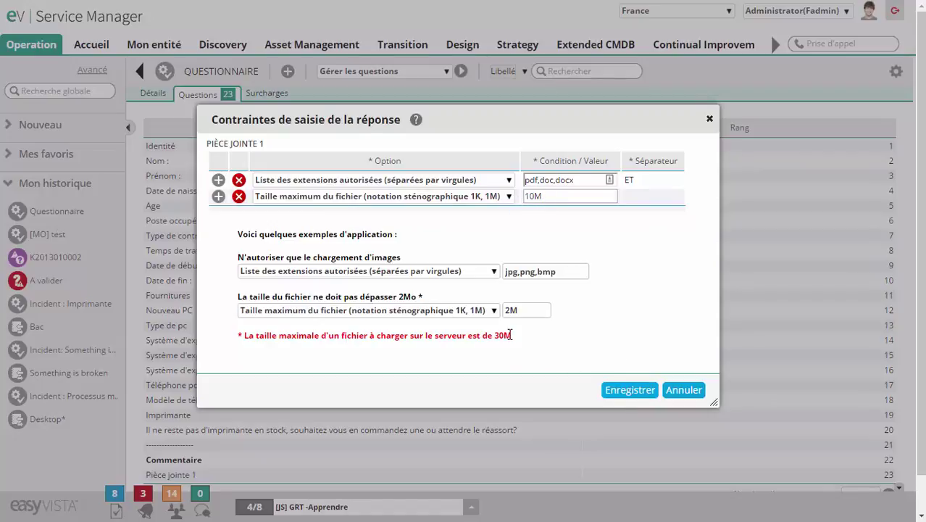
pyautogui.moveTo(526, 338); pyautogui.dragTo(242, 339)
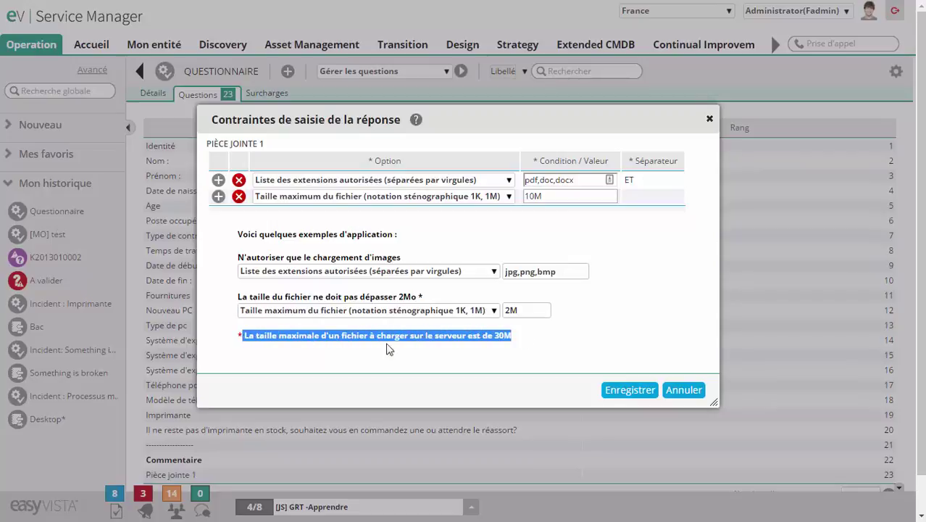
pyautogui.click(553, 342)
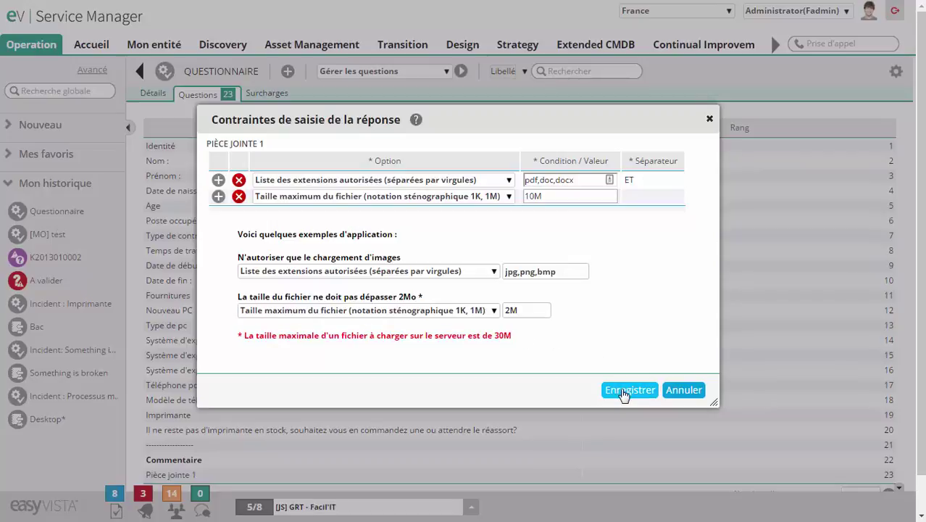
pyautogui.click(623, 391)
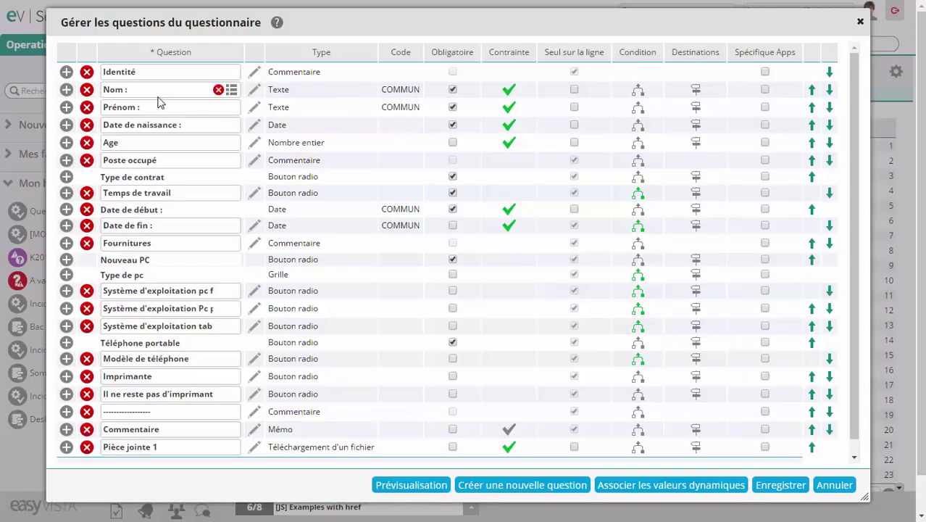
# Review the full regular expression and error message constraining the Nom question, and save them as they are.
pyautogui.click(509, 92)
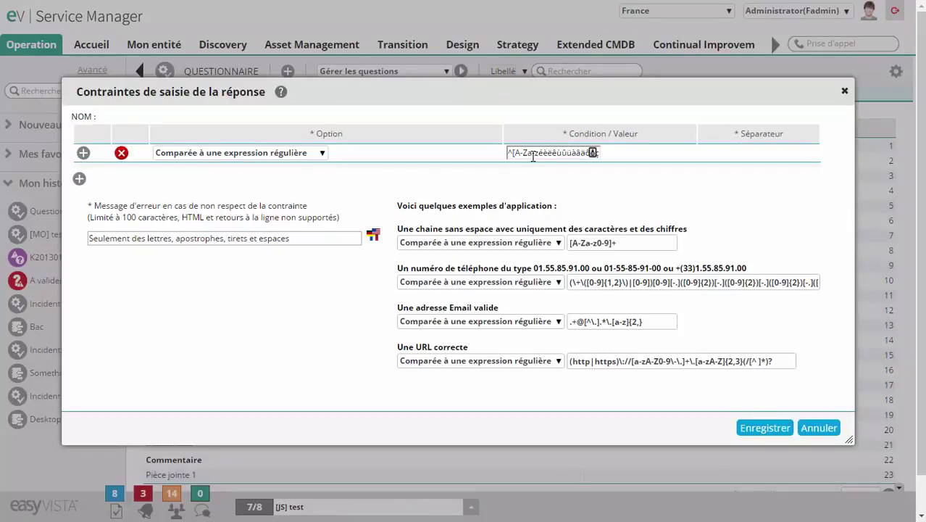
pyautogui.moveTo(533, 155); pyautogui.dragTo(651, 158)
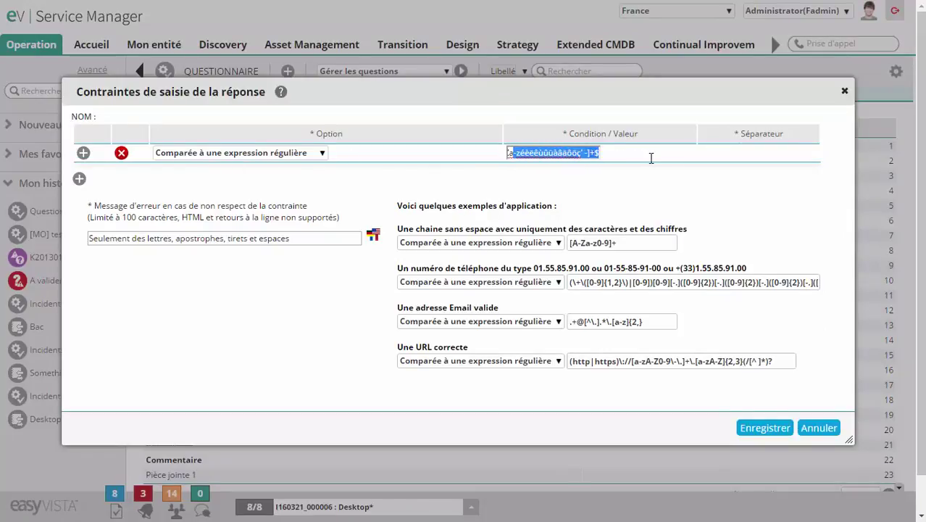
pyautogui.click(615, 181)
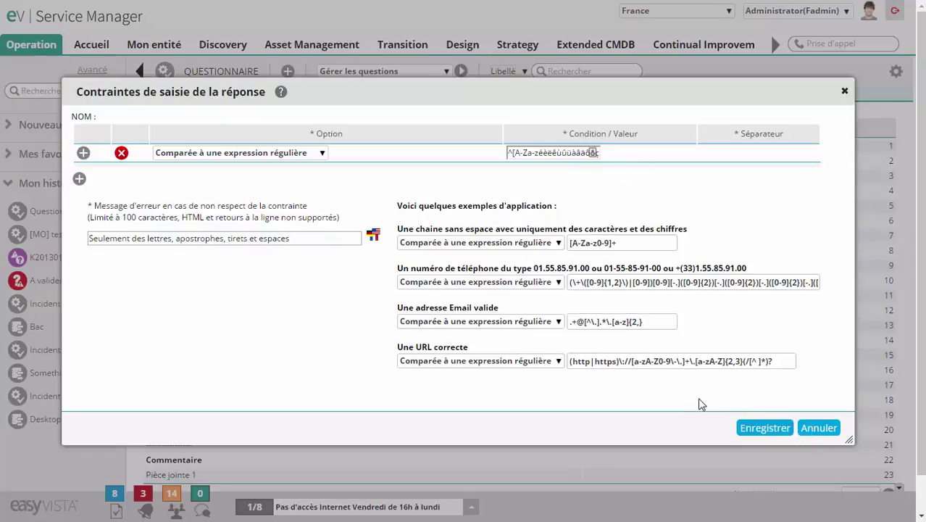
pyautogui.click(753, 427)
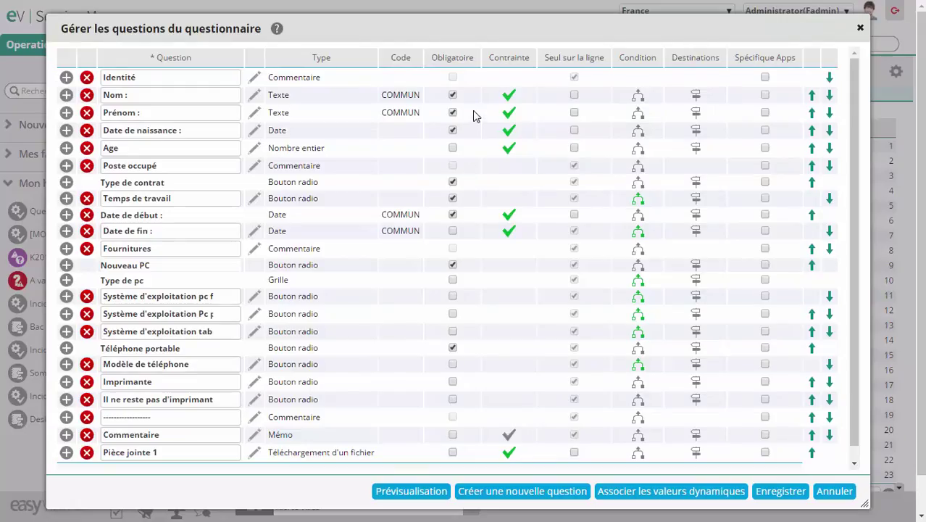
# Review the full regular expression constraining the Prénom question, and look through the rest of the questionnaire's question list.
pyautogui.click(507, 116)
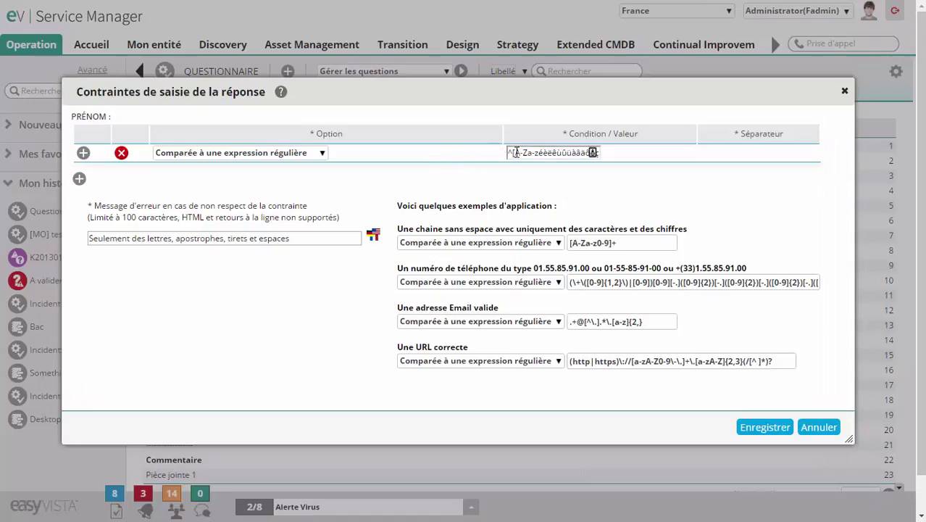
pyautogui.moveTo(514, 152); pyautogui.dragTo(650, 160)
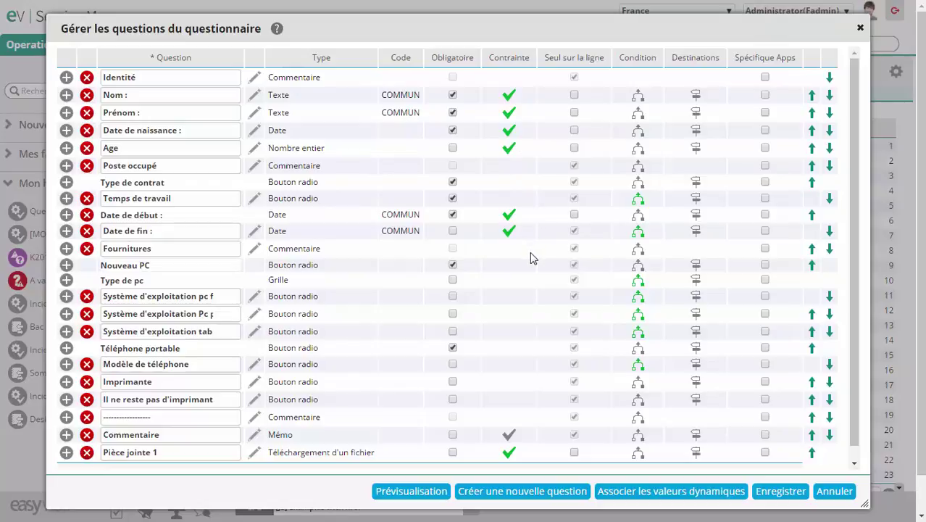
pyautogui.scroll(-3, 531, 262)
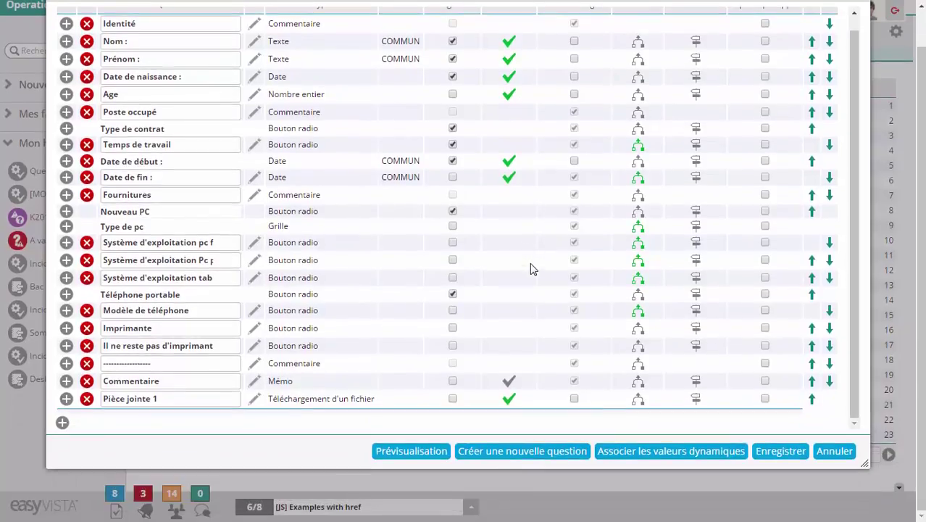
pyautogui.scroll(1, 531, 268)
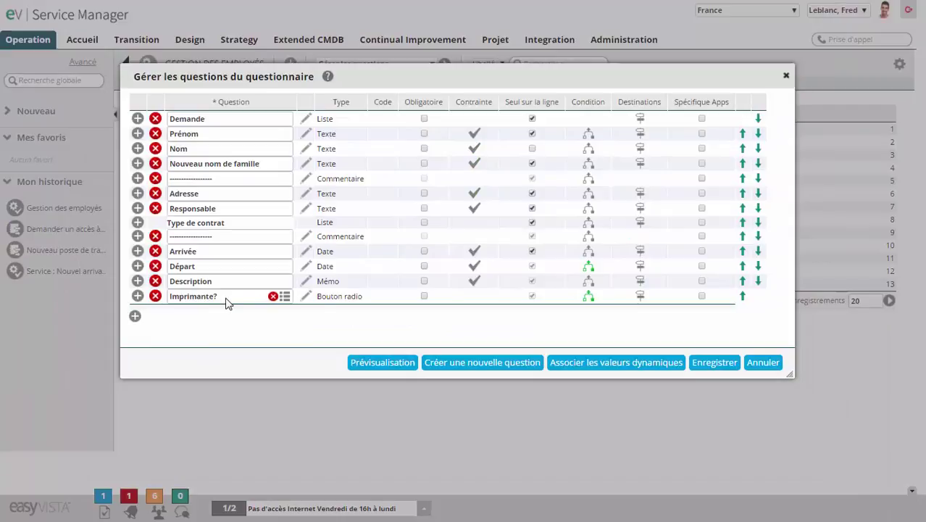
# Review the table, join and WHERE clause of the Imprimante? question's SQL display condition, and save them as they are.
pyautogui.click(588, 296)
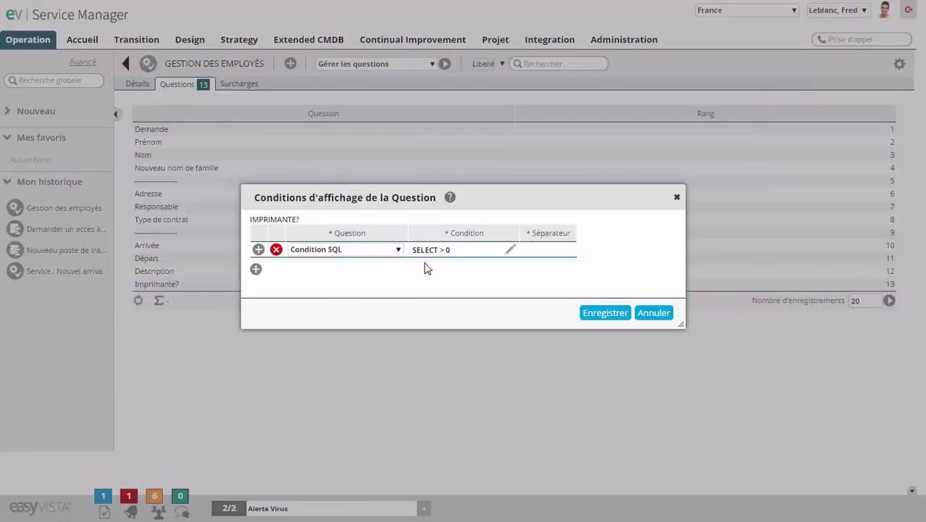
pyautogui.click(511, 254)
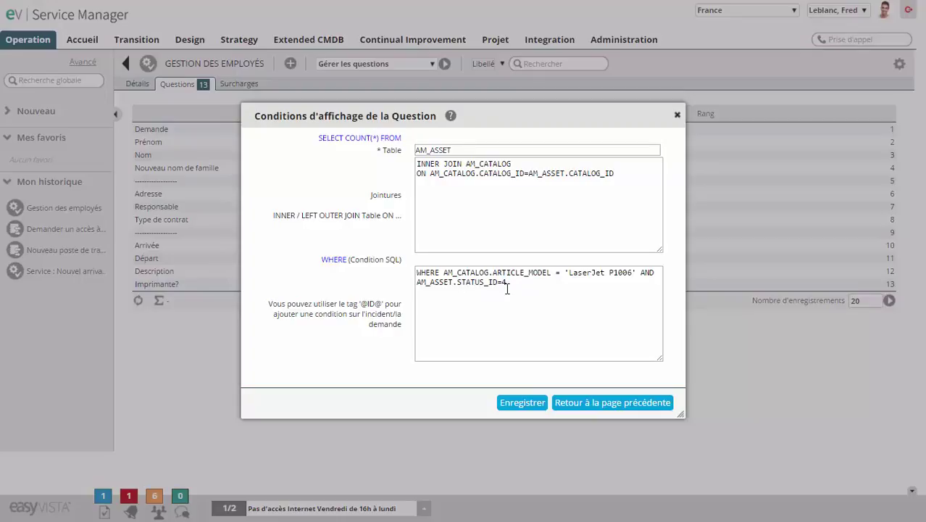
pyautogui.moveTo(509, 283); pyautogui.dragTo(430, 284)
pyautogui.click(530, 288)
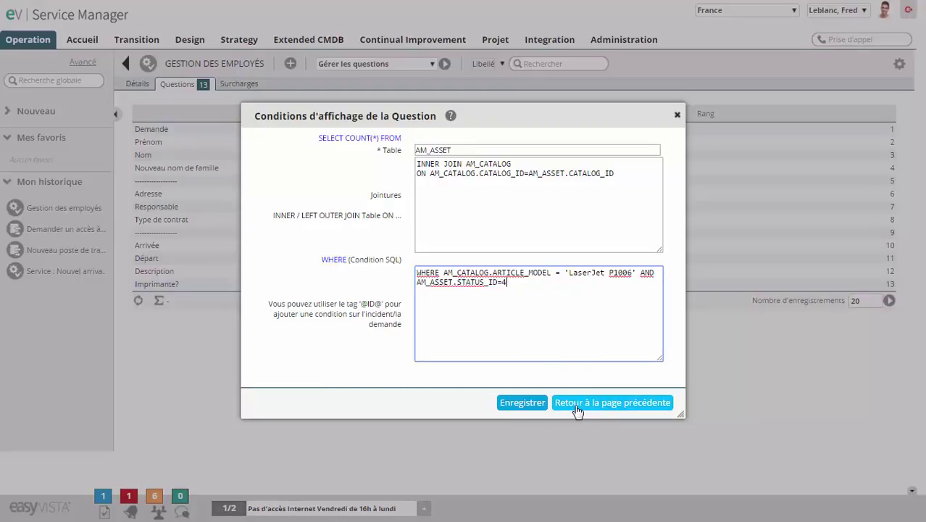
pyautogui.click(528, 404)
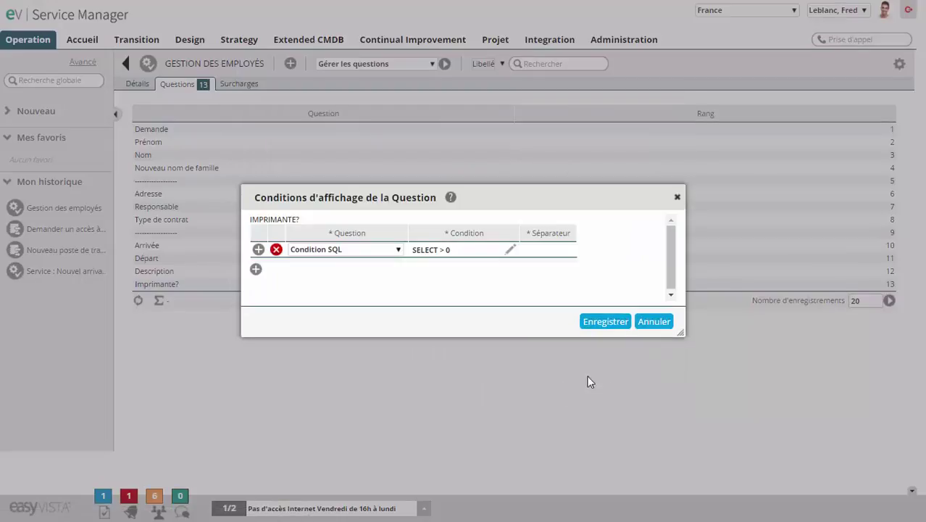
pyautogui.click(601, 326)
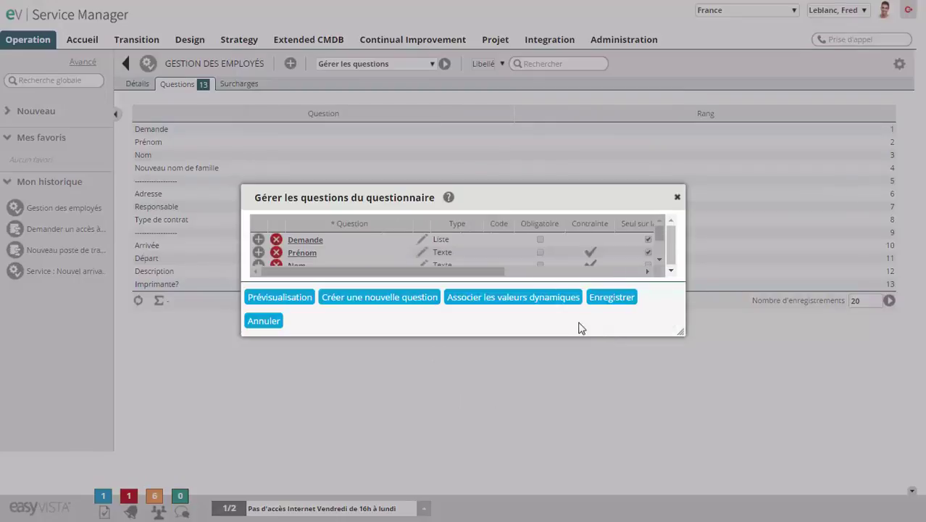